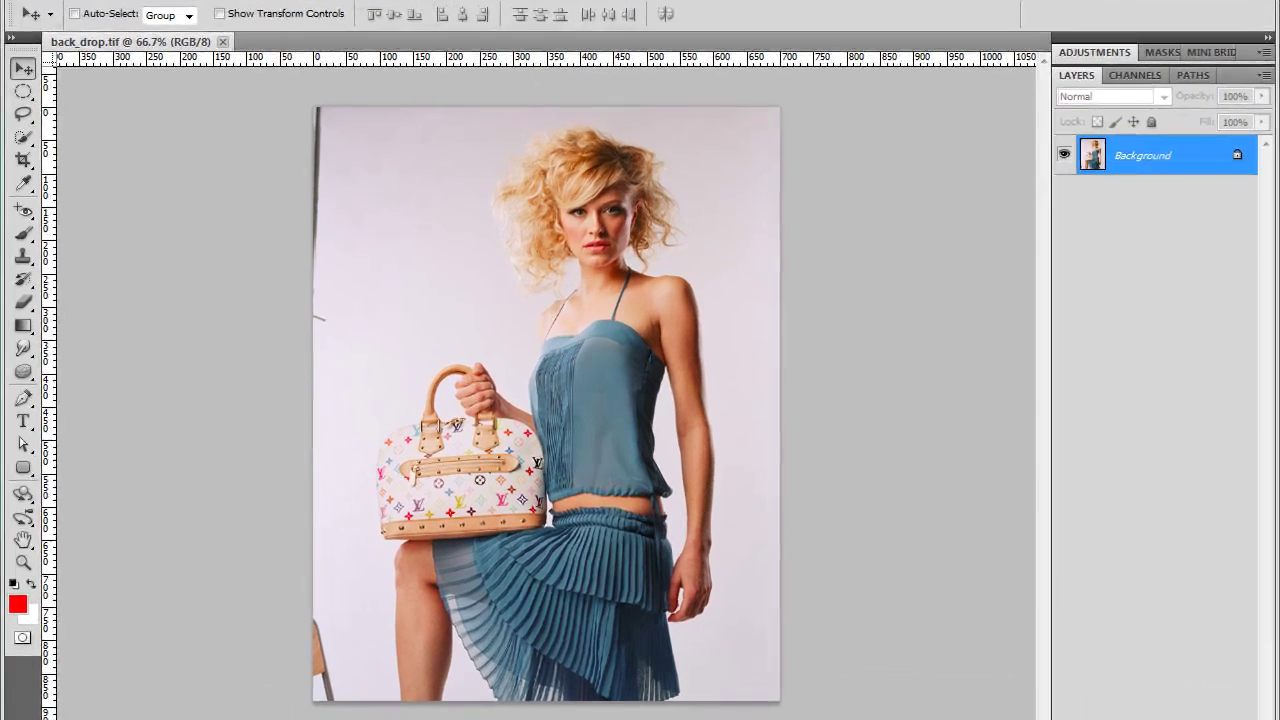
Step: Zoom the model photo to 100% and scroll up to show the top of the image
{"action": "left_click", "coordinate": [438, 18]}
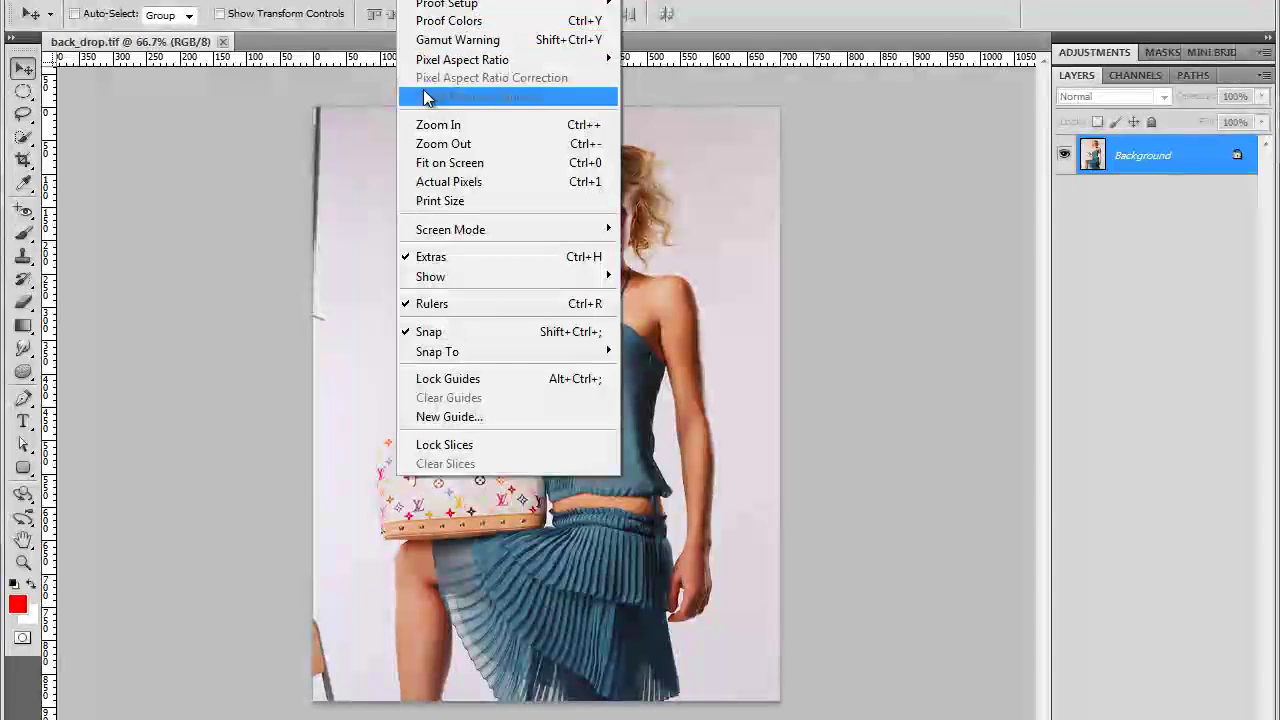
{"action": "left_click", "coordinate": [440, 126]}
{"action": "left_click_drag", "start_coordinate": [1040, 330], "coordinate": [1037, 277]}
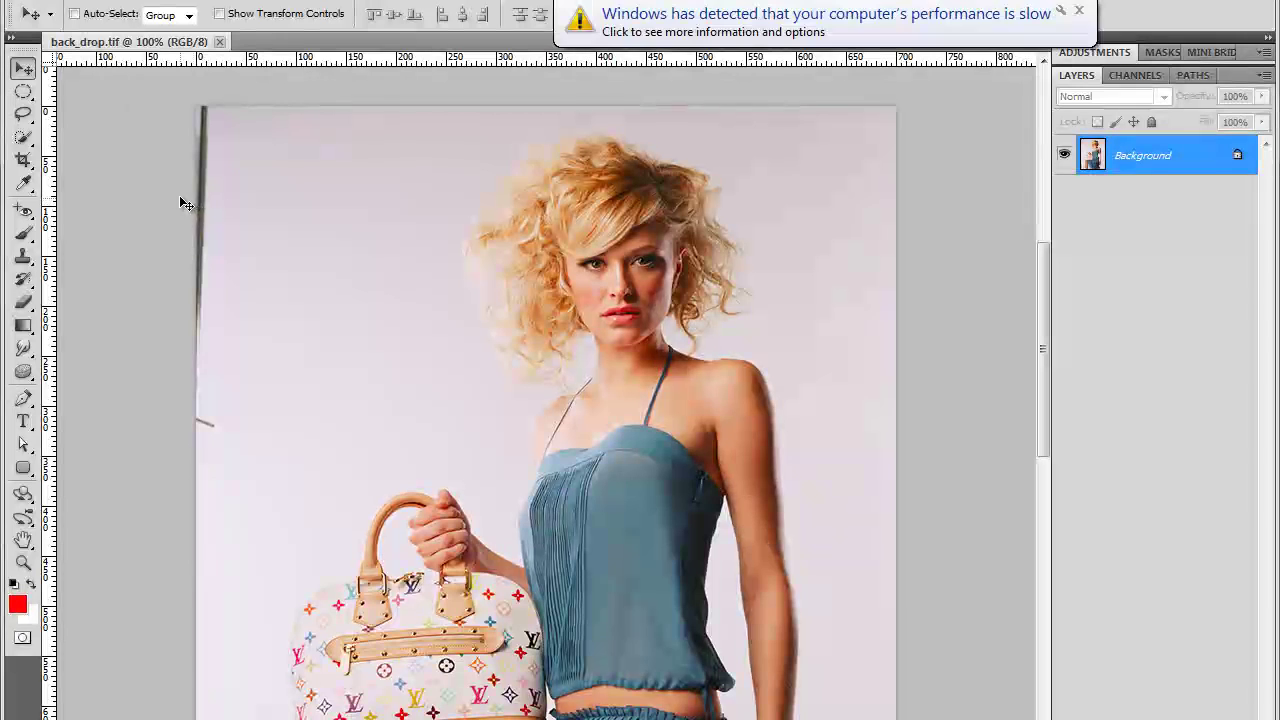
Step: With the Quick Selection Tool, select the hair, face, neck, shoulder, chest and dress edge
{"action": "left_click", "coordinate": [1079, 11]}
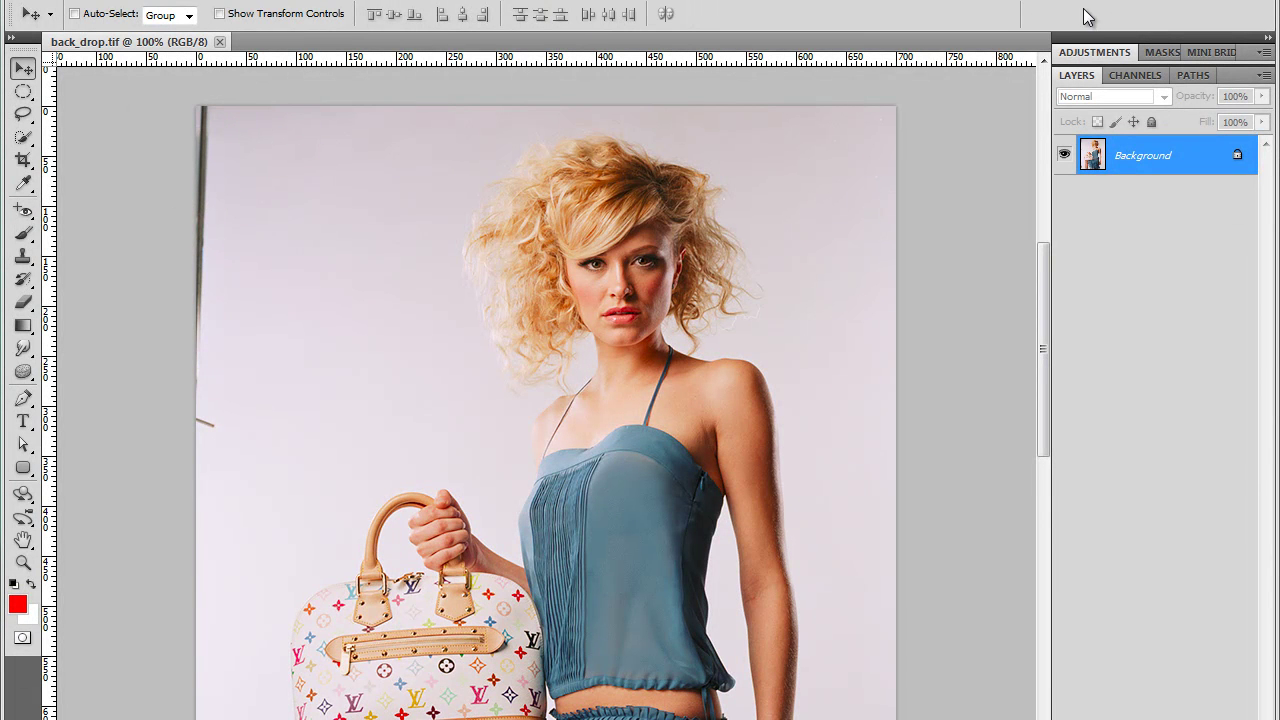
{"action": "left_click", "coordinate": [24, 138]}
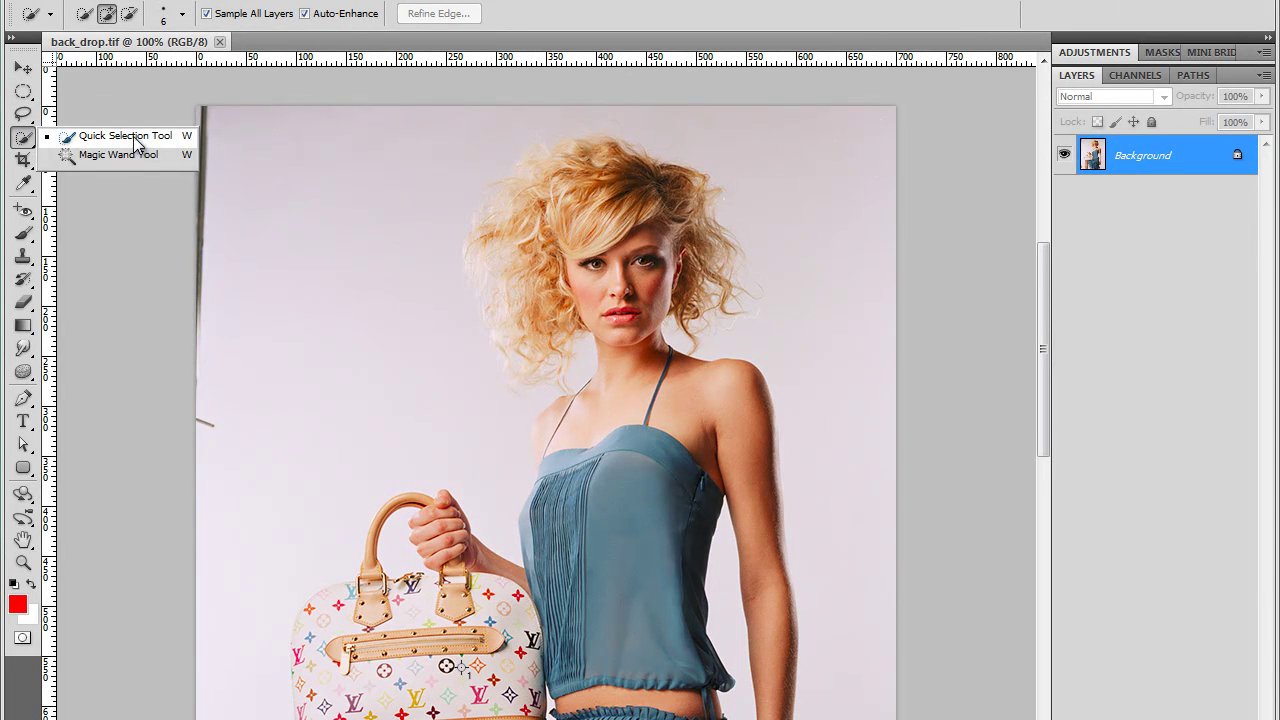
{"action": "left_click", "coordinate": [163, 137]}
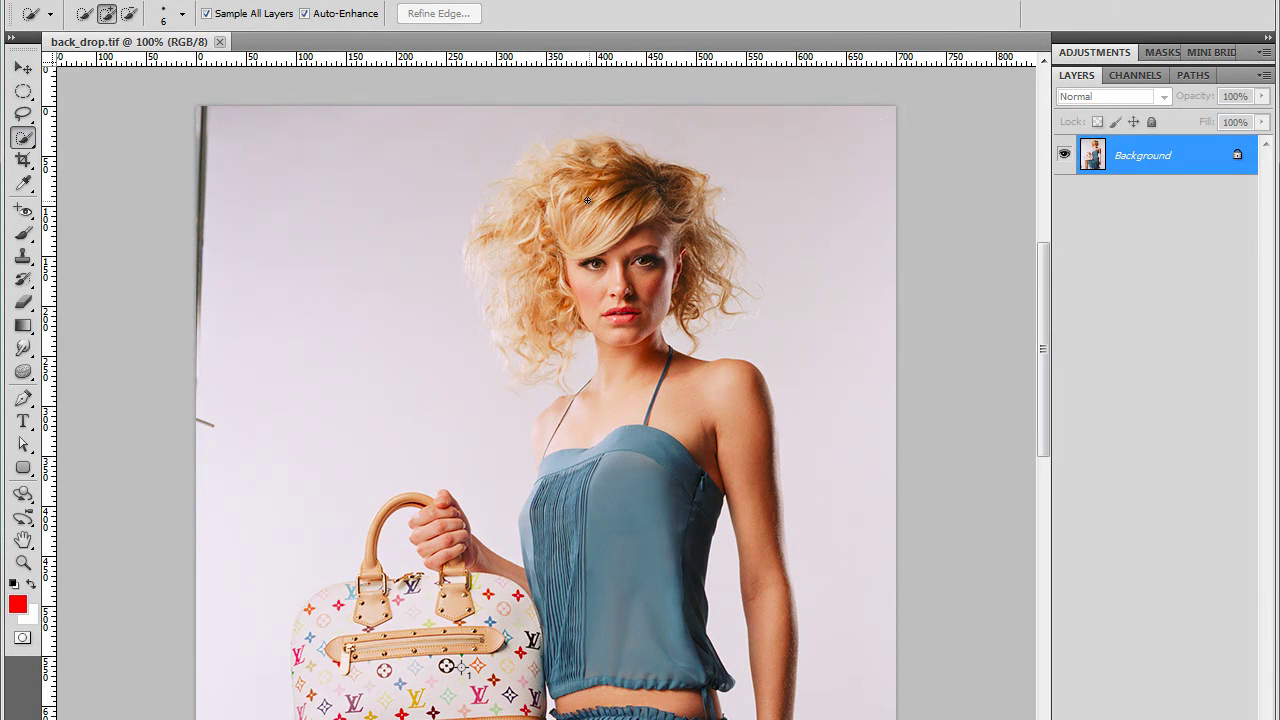
{"action": "mouse_move", "coordinate": [586, 188]}
{"action": "left_mouse_down"}
{"action": "mouse_move", "coordinate": [622, 250]}
{"action": "mouse_move", "coordinate": [631, 328]}
{"action": "mouse_move", "coordinate": [605, 425]}
{"action": "mouse_move", "coordinate": [666, 393]}
{"action": "left_mouse_up"}
{"action": "mouse_move", "coordinate": [750, 423]}
{"action": "left_mouse_down"}
{"action": "mouse_move", "coordinate": [644, 447]}
{"action": "mouse_move", "coordinate": [607, 432]}
{"action": "mouse_move", "coordinate": [583, 529]}
{"action": "mouse_move", "coordinate": [596, 601]}
{"action": "mouse_move", "coordinate": [669, 494]}
{"action": "mouse_move", "coordinate": [760, 502]}
{"action": "mouse_move", "coordinate": [782, 632]}
{"action": "left_mouse_up"}
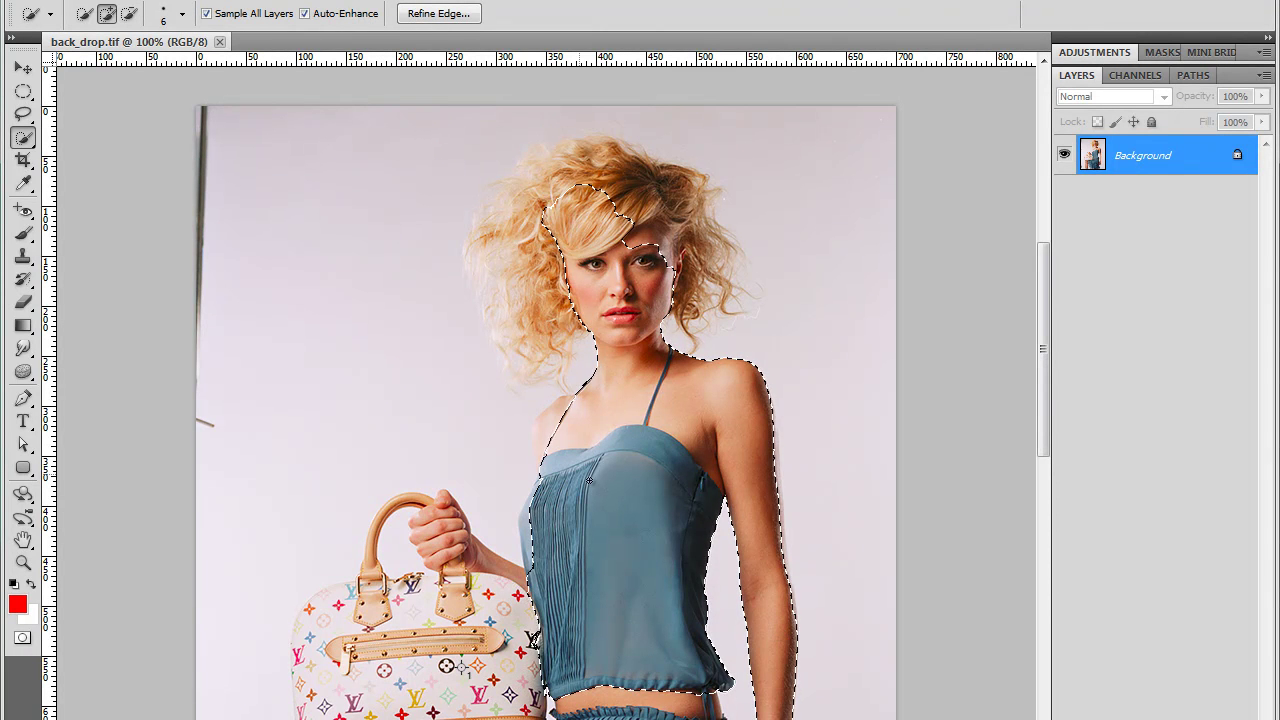
{"action": "left_click_drag", "start_coordinate": [556, 428], "coordinate": [542, 450]}
{"action": "left_click_drag", "start_coordinate": [551, 497], "coordinate": [528, 522]}
Step: Add the left, top, right and lower-left curls to the selection, then check the outline
{"action": "mouse_move", "coordinate": [575, 225]}
{"action": "left_mouse_down"}
{"action": "mouse_move", "coordinate": [535, 285]}
{"action": "mouse_move", "coordinate": [563, 236]}
{"action": "left_mouse_up"}
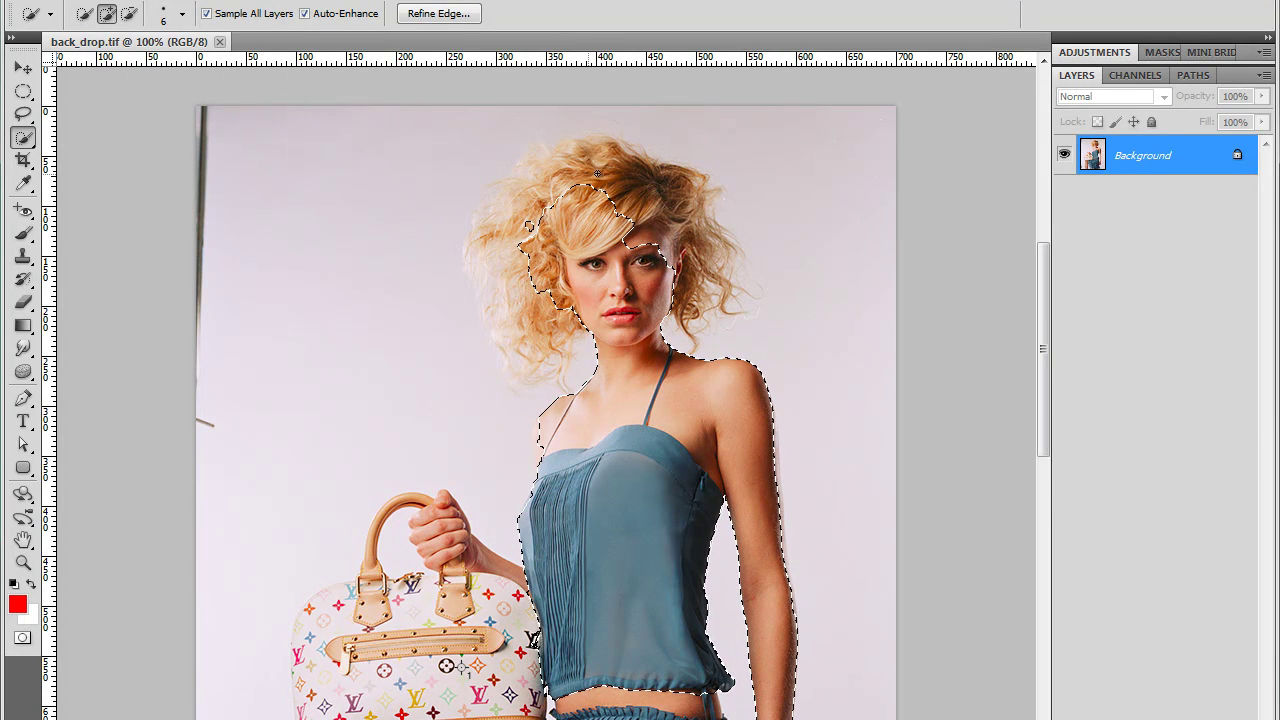
{"action": "mouse_move", "coordinate": [608, 173]}
{"action": "left_mouse_down"}
{"action": "mouse_move", "coordinate": [625, 215]}
{"action": "mouse_move", "coordinate": [666, 206]}
{"action": "mouse_move", "coordinate": [671, 177]}
{"action": "mouse_move", "coordinate": [630, 189]}
{"action": "left_mouse_up"}
{"action": "mouse_move", "coordinate": [700, 262]}
{"action": "left_mouse_down"}
{"action": "mouse_move", "coordinate": [695, 299]}
{"action": "mouse_move", "coordinate": [691, 271]}
{"action": "mouse_move", "coordinate": [709, 272]}
{"action": "mouse_move", "coordinate": [704, 262]}
{"action": "mouse_move", "coordinate": [723, 288]}
{"action": "mouse_move", "coordinate": [706, 251]}
{"action": "left_mouse_up"}
{"action": "mouse_move", "coordinate": [604, 162]}
{"action": "left_mouse_down"}
{"action": "mouse_move", "coordinate": [547, 168]}
{"action": "mouse_move", "coordinate": [539, 217]}
{"action": "mouse_move", "coordinate": [525, 213]}
{"action": "mouse_move", "coordinate": [541, 204]}
{"action": "mouse_move", "coordinate": [483, 239]}
{"action": "mouse_move", "coordinate": [529, 246]}
{"action": "left_mouse_up"}
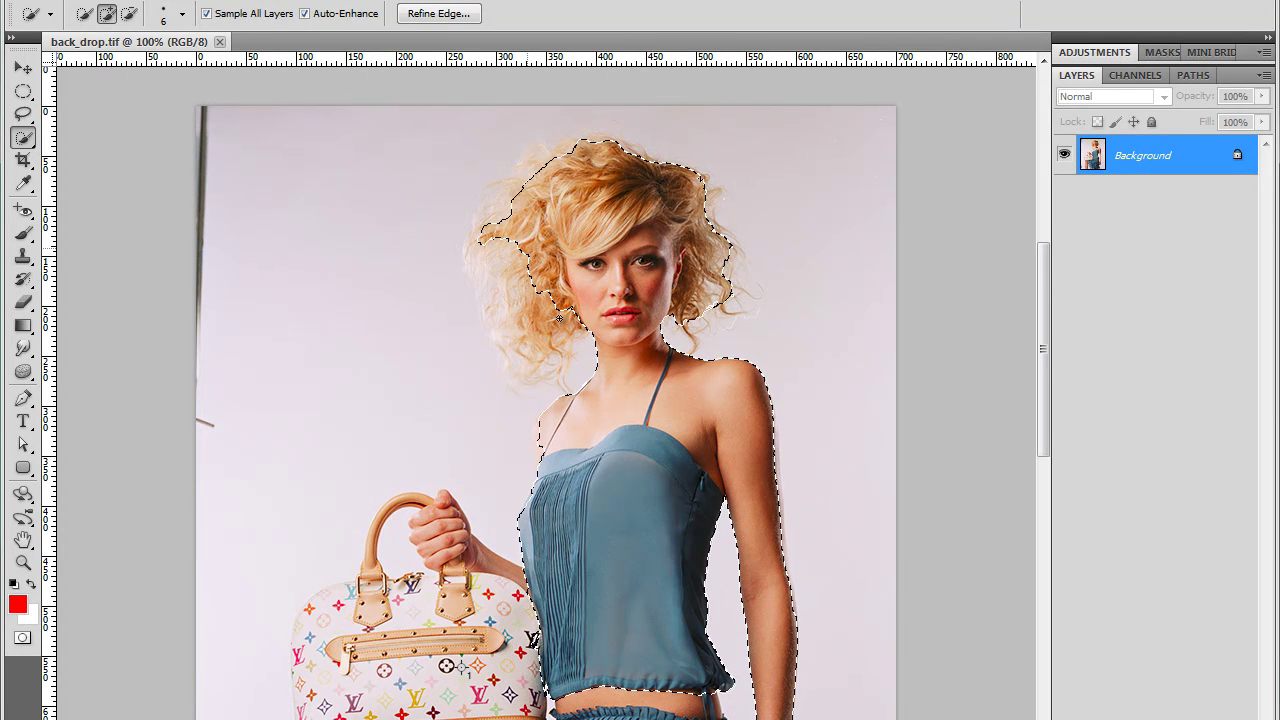
{"action": "mouse_move", "coordinate": [555, 320]}
{"action": "left_mouse_down"}
{"action": "mouse_move", "coordinate": [540, 310]}
{"action": "mouse_move", "coordinate": [525, 335]}
{"action": "mouse_move", "coordinate": [560, 335]}
{"action": "mouse_move", "coordinate": [575, 318]}
{"action": "left_mouse_up"}
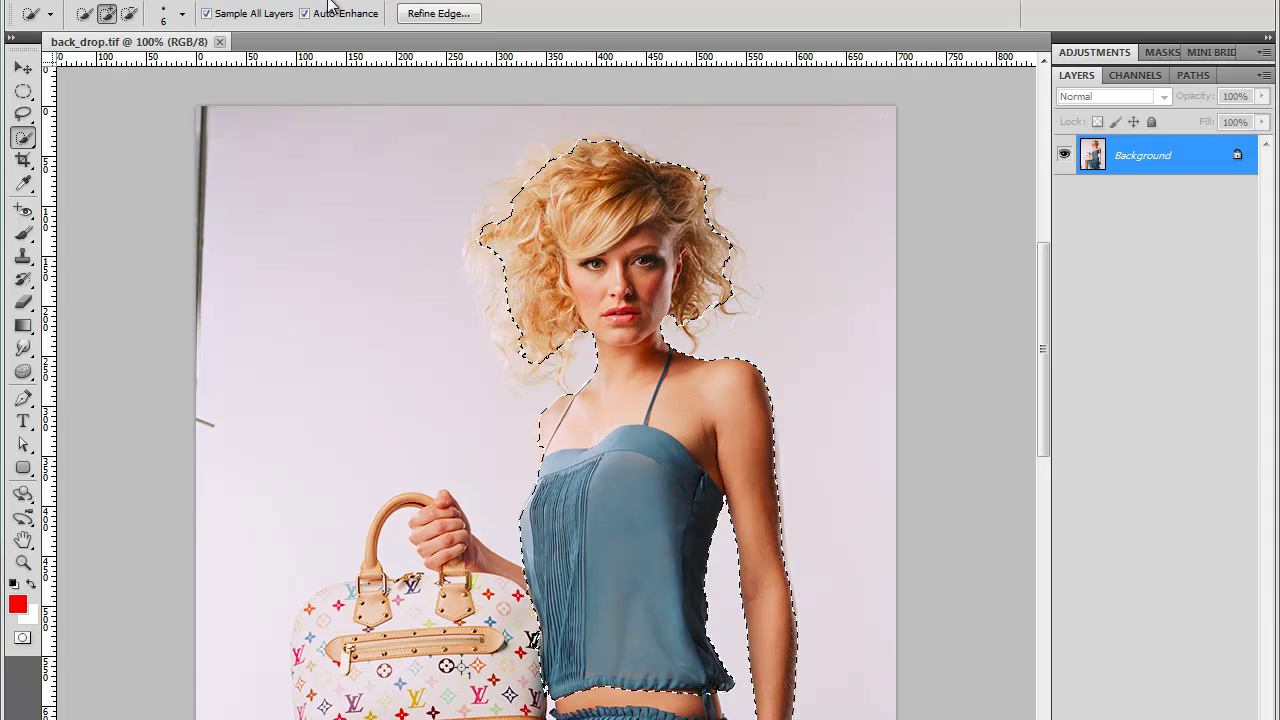
{"action": "key", "text": "ctrl+d"}
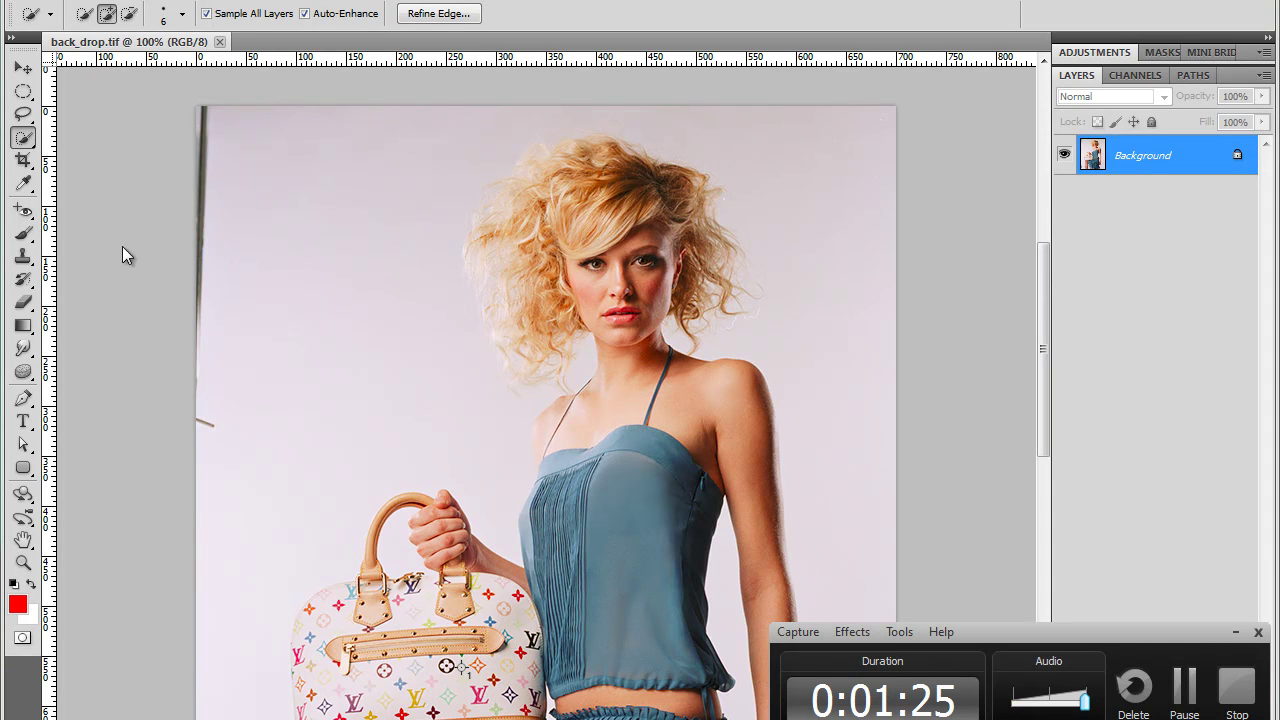
{"action": "key", "text": "ctrl+z"}
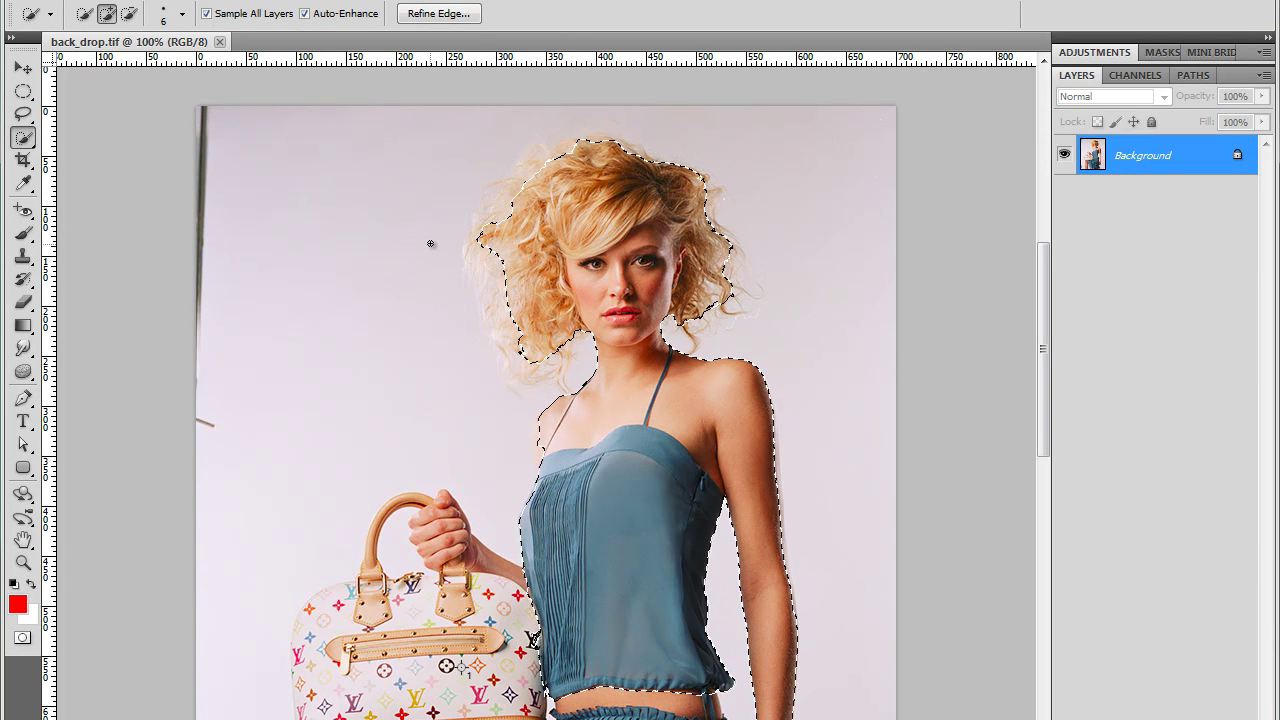
Step: Open Refine Edge for the model selection, move the dialog aside, and keep the On Black preview
{"action": "left_click", "coordinate": [441, 14]}
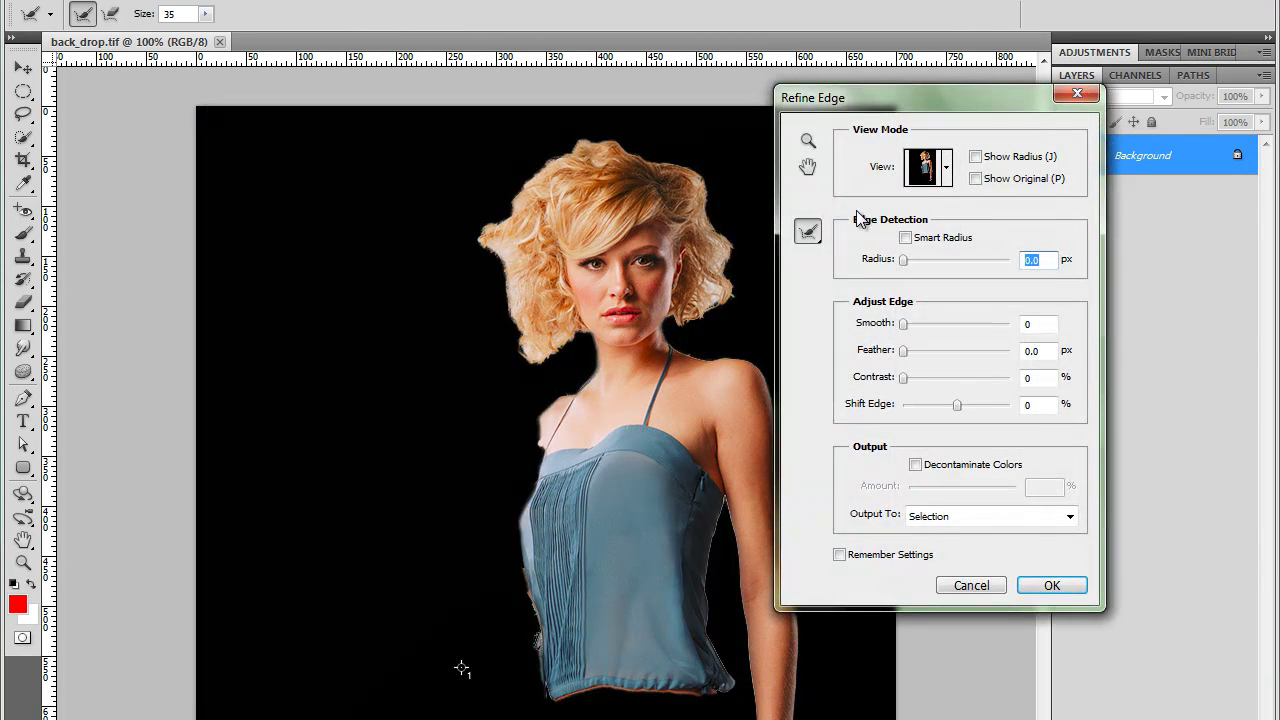
{"action": "left_click_drag", "start_coordinate": [838, 100], "coordinate": [918, 152]}
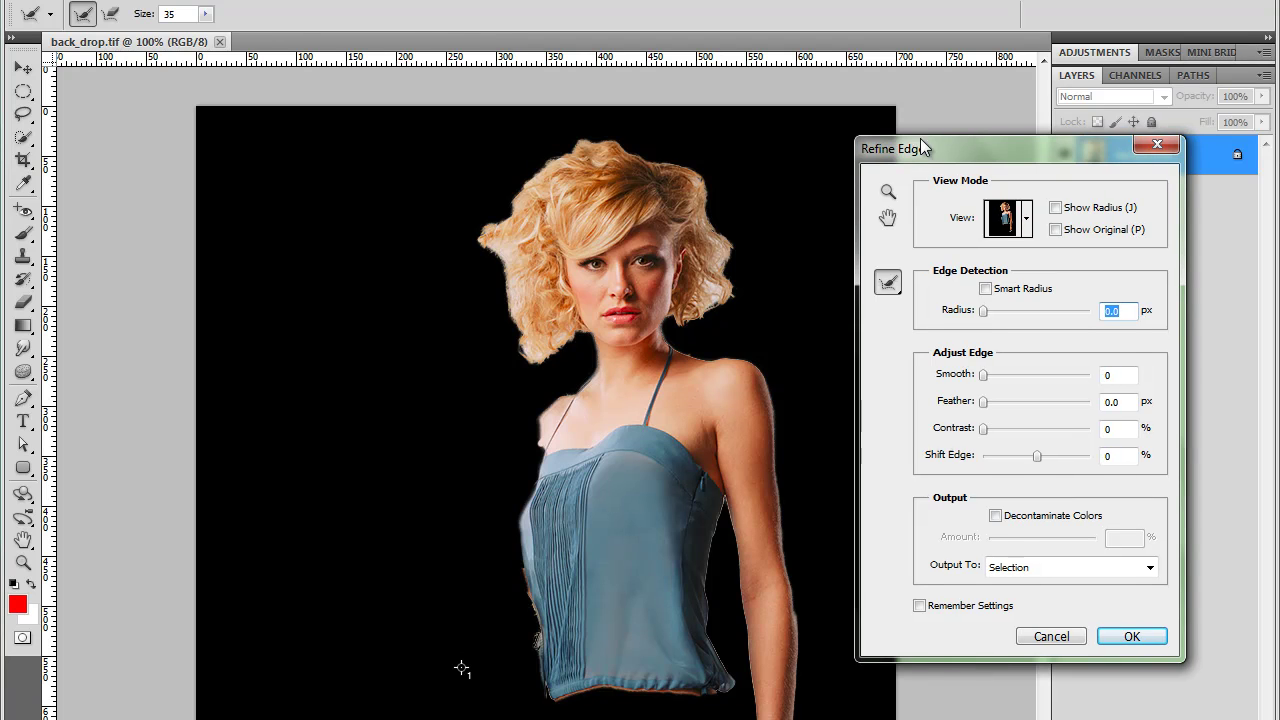
{"action": "left_click", "coordinate": [1023, 219]}
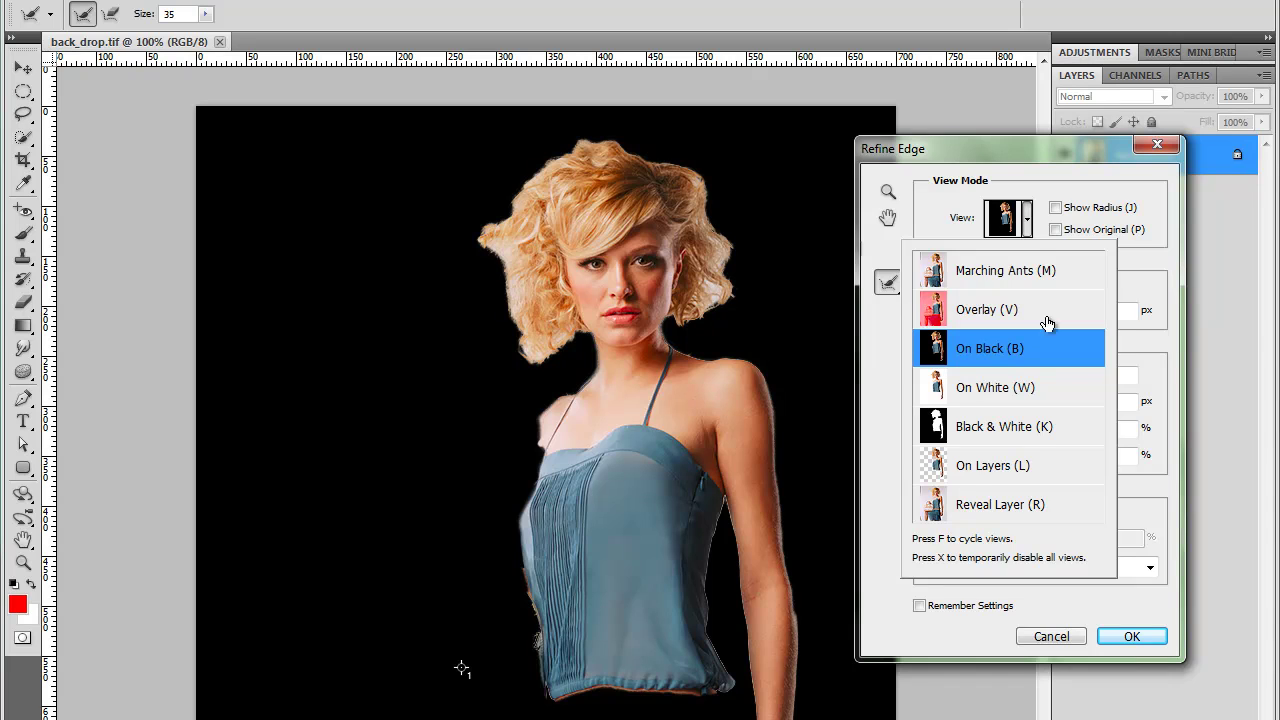
{"action": "left_click", "coordinate": [1040, 230]}
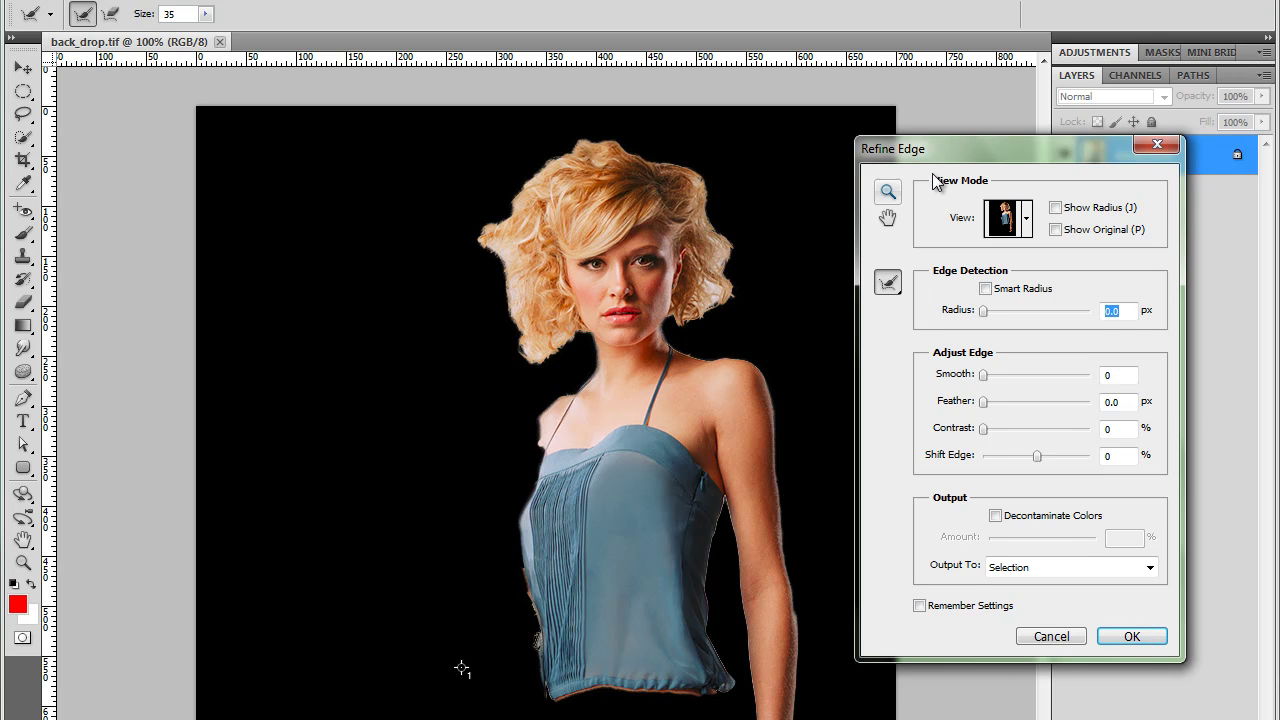
{"action": "left_click_drag", "start_coordinate": [966, 150], "coordinate": [953, 100]}
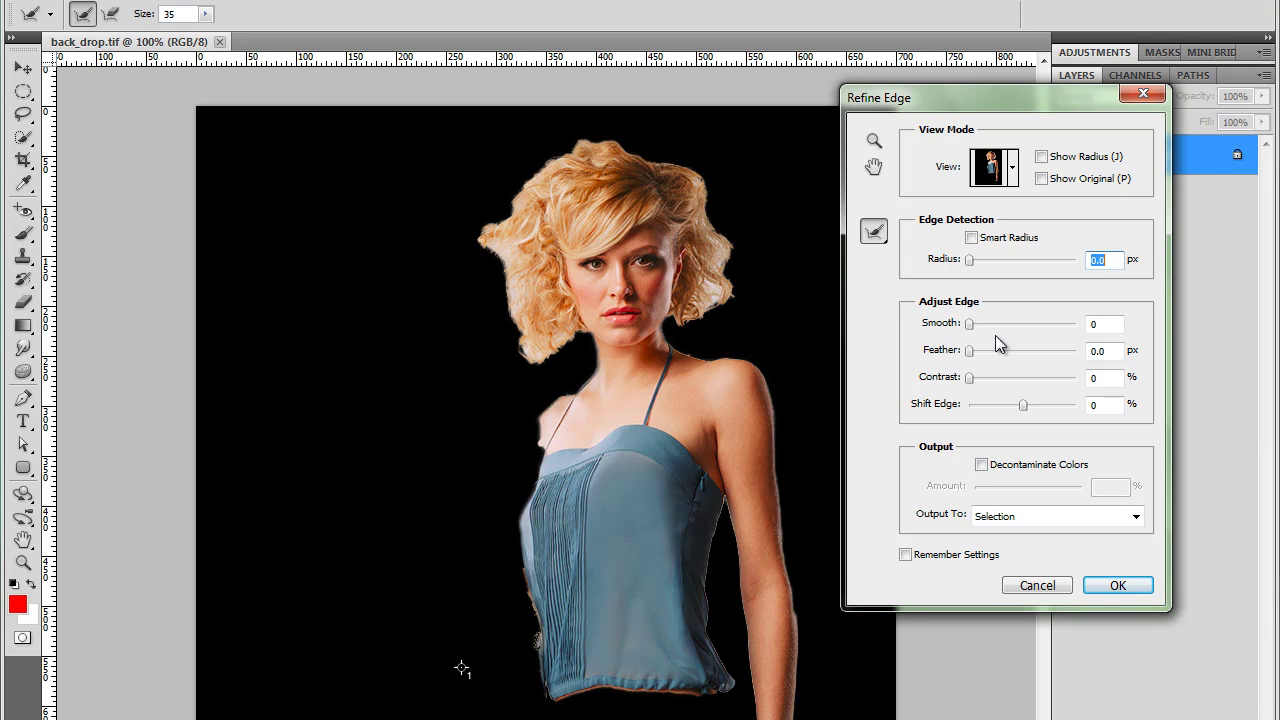
Step: Enable Smart Radius and settle the edge radius at 11.3 px after trying larger values
{"action": "left_click", "coordinate": [971, 240]}
{"action": "left_click_drag", "start_coordinate": [972, 259], "coordinate": [1044, 260]}
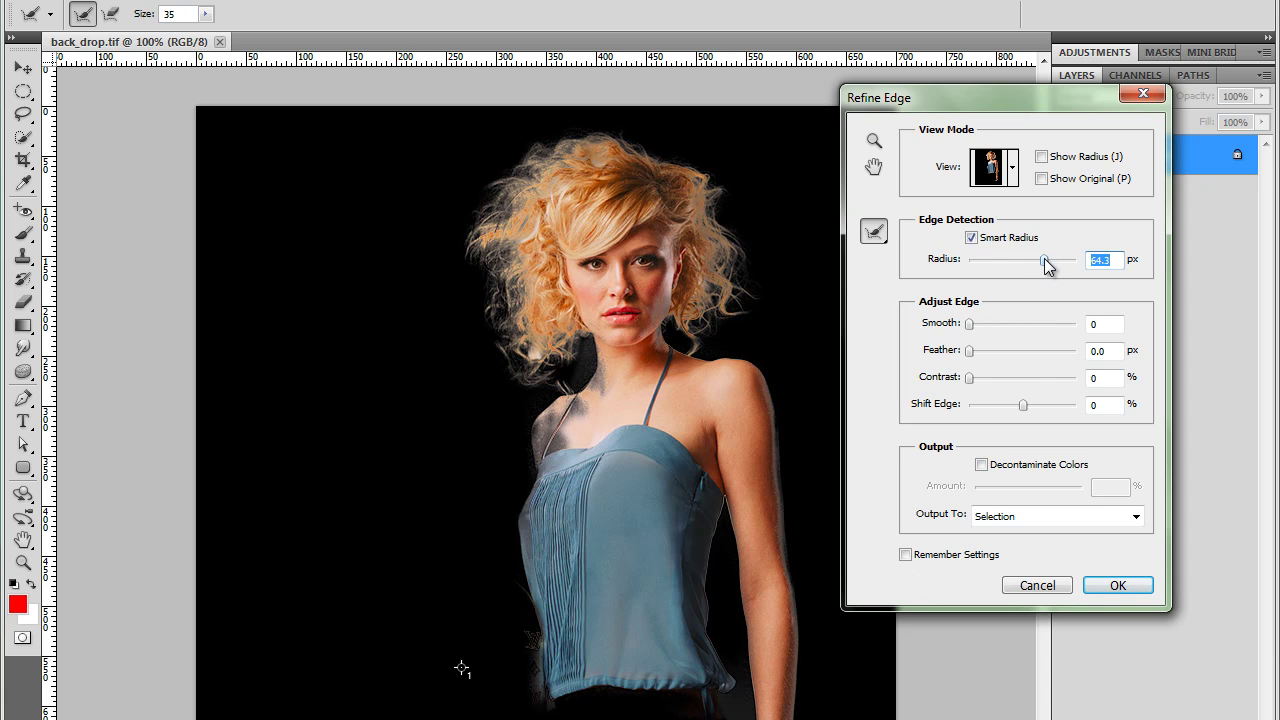
{"action": "left_click_drag", "start_coordinate": [1045, 261], "coordinate": [1098, 256]}
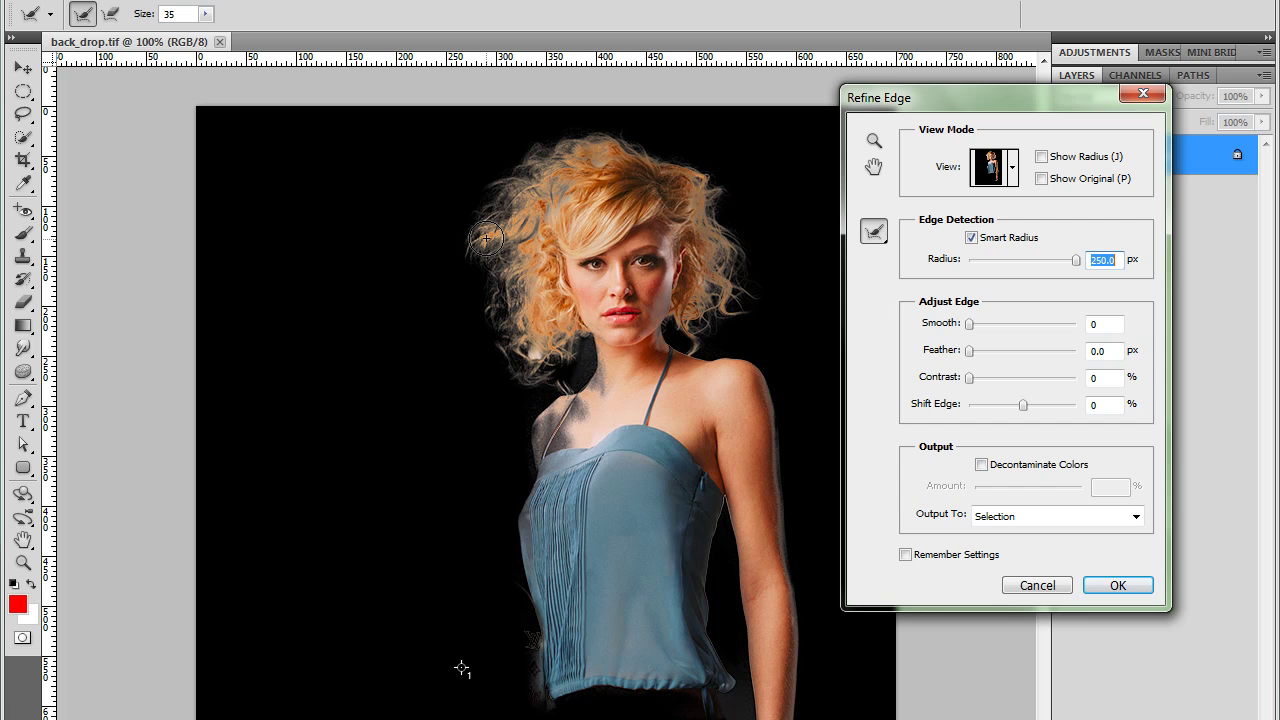
{"action": "mouse_move", "coordinate": [519, 326]}
{"action": "left_mouse_down"}
{"action": "mouse_move", "coordinate": [530, 358]}
{"action": "mouse_move", "coordinate": [565, 368]}
{"action": "mouse_move", "coordinate": [519, 395]}
{"action": "mouse_move", "coordinate": [533, 391]}
{"action": "left_mouse_up"}
{"action": "left_click_drag", "start_coordinate": [1075, 262], "coordinate": [1013, 266]}
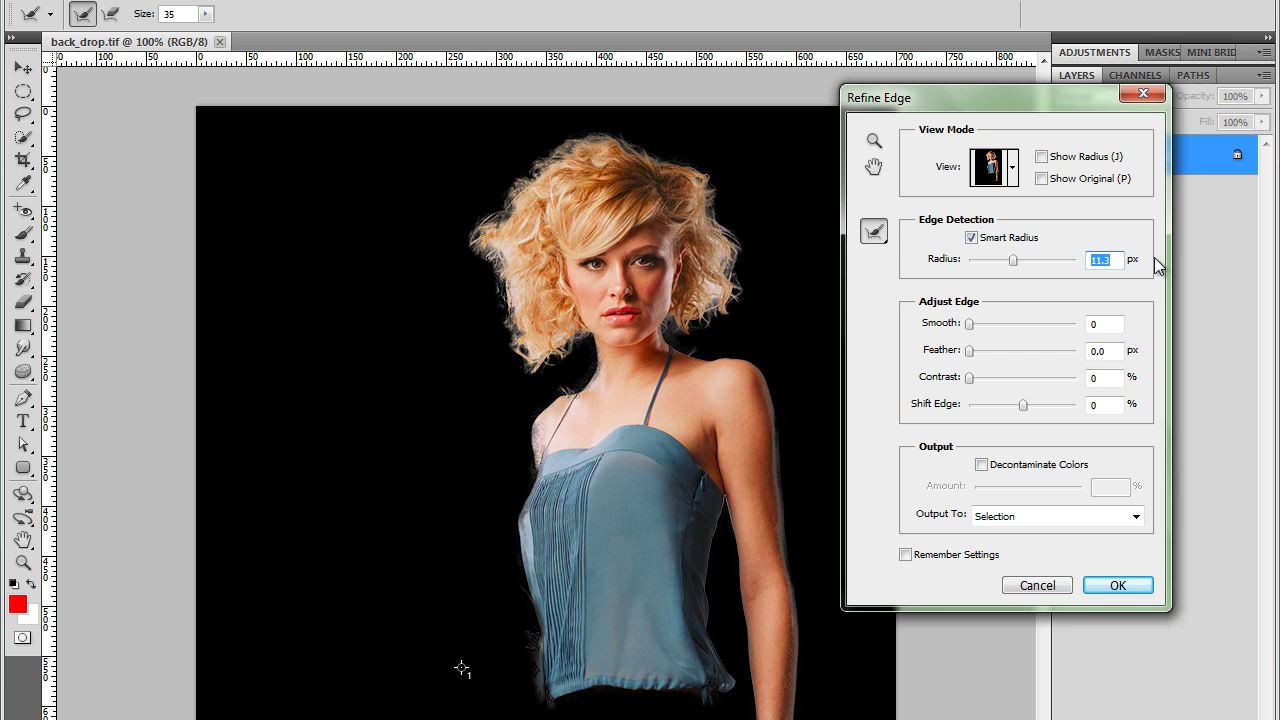
Step: With the Refine Radius brush, paint along the right, top and left hair edges
{"action": "left_click", "coordinate": [883, 238]}
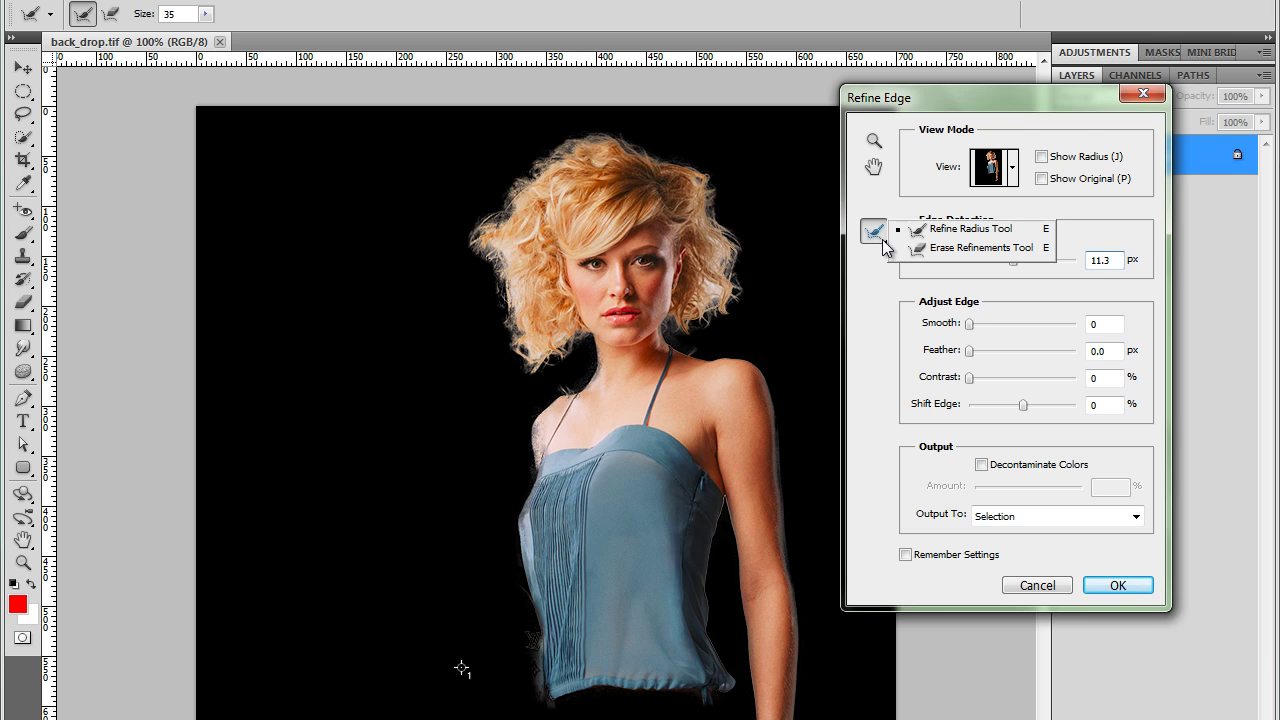
{"action": "left_click", "coordinate": [981, 236]}
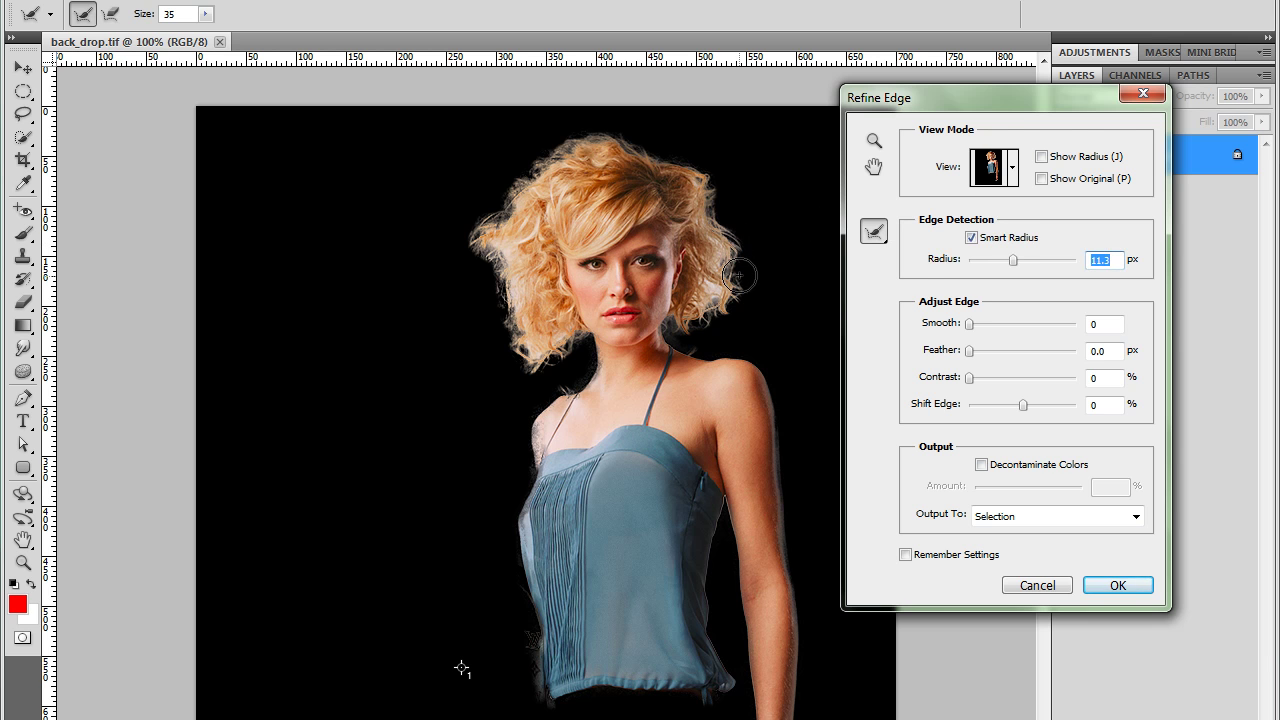
{"action": "mouse_move", "coordinate": [740, 286]}
{"action": "left_mouse_down"}
{"action": "mouse_move", "coordinate": [732, 250]}
{"action": "mouse_move", "coordinate": [714, 228]}
{"action": "mouse_move", "coordinate": [739, 290]}
{"action": "mouse_move", "coordinate": [715, 317]}
{"action": "mouse_move", "coordinate": [728, 300]}
{"action": "mouse_move", "coordinate": [677, 325]}
{"action": "mouse_move", "coordinate": [719, 285]}
{"action": "mouse_move", "coordinate": [707, 204]}
{"action": "mouse_move", "coordinate": [733, 266]}
{"action": "left_mouse_up"}
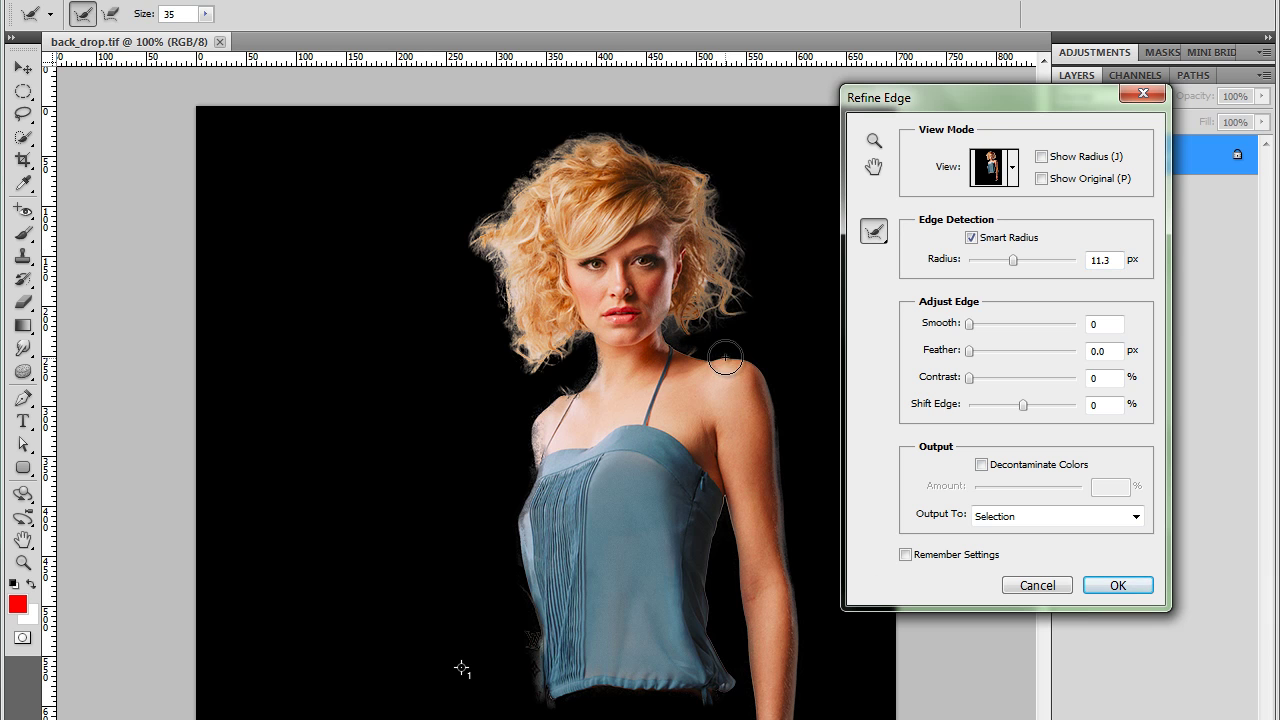
{"action": "mouse_move", "coordinate": [702, 188]}
{"action": "left_mouse_down"}
{"action": "mouse_move", "coordinate": [710, 198]}
{"action": "mouse_move", "coordinate": [625, 145]}
{"action": "mouse_move", "coordinate": [568, 142]}
{"action": "mouse_move", "coordinate": [526, 191]}
{"action": "mouse_move", "coordinate": [560, 157]}
{"action": "mouse_move", "coordinate": [658, 155]}
{"action": "left_mouse_up"}
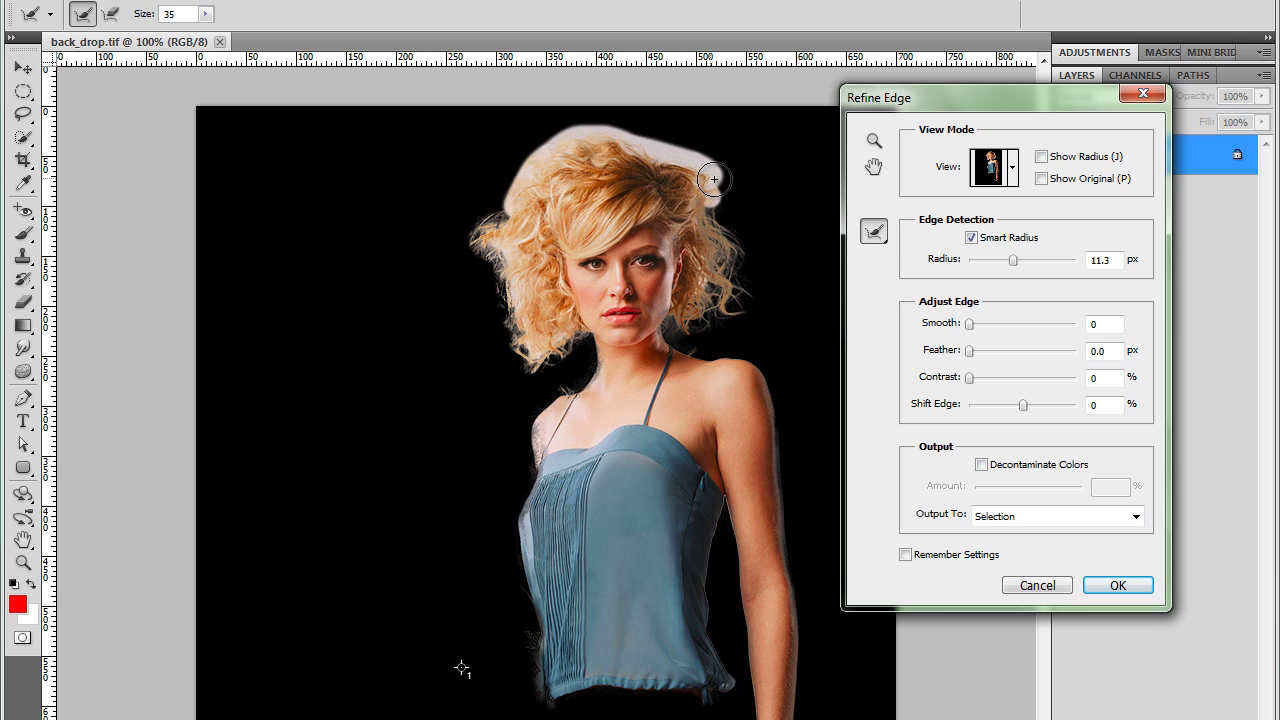
{"action": "left_click_drag", "start_coordinate": [714, 179], "coordinate": [716, 180]}
{"action": "mouse_move", "coordinate": [507, 208]}
{"action": "left_mouse_down"}
{"action": "mouse_move", "coordinate": [482, 257]}
{"action": "mouse_move", "coordinate": [506, 249]}
{"action": "mouse_move", "coordinate": [538, 360]}
{"action": "mouse_move", "coordinate": [594, 327]}
{"action": "mouse_move", "coordinate": [582, 370]}
{"action": "mouse_move", "coordinate": [590, 354]}
{"action": "mouse_move", "coordinate": [593, 366]}
{"action": "mouse_move", "coordinate": [569, 393]}
{"action": "mouse_move", "coordinate": [595, 364]}
{"action": "mouse_move", "coordinate": [541, 408]}
{"action": "left_mouse_up"}
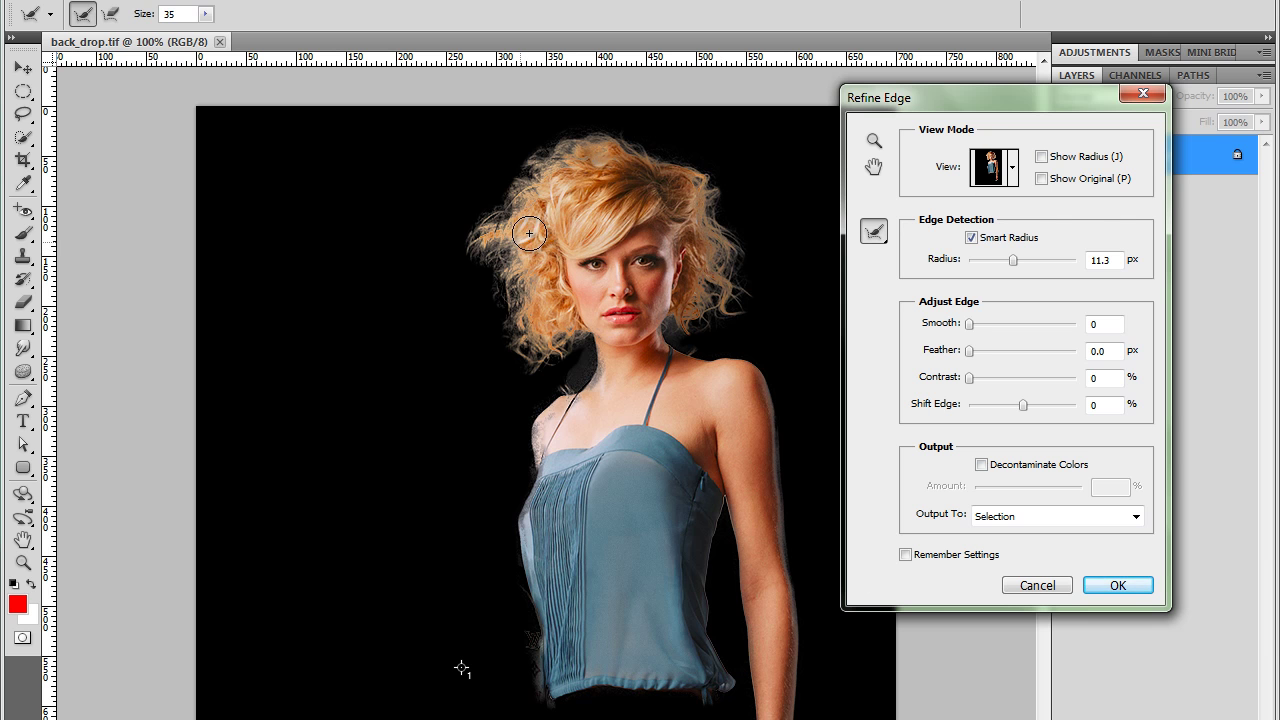
{"action": "mouse_move", "coordinate": [523, 240]}
{"action": "left_mouse_down"}
{"action": "mouse_move", "coordinate": [531, 233]}
{"action": "mouse_move", "coordinate": [534, 263]}
{"action": "left_mouse_up"}
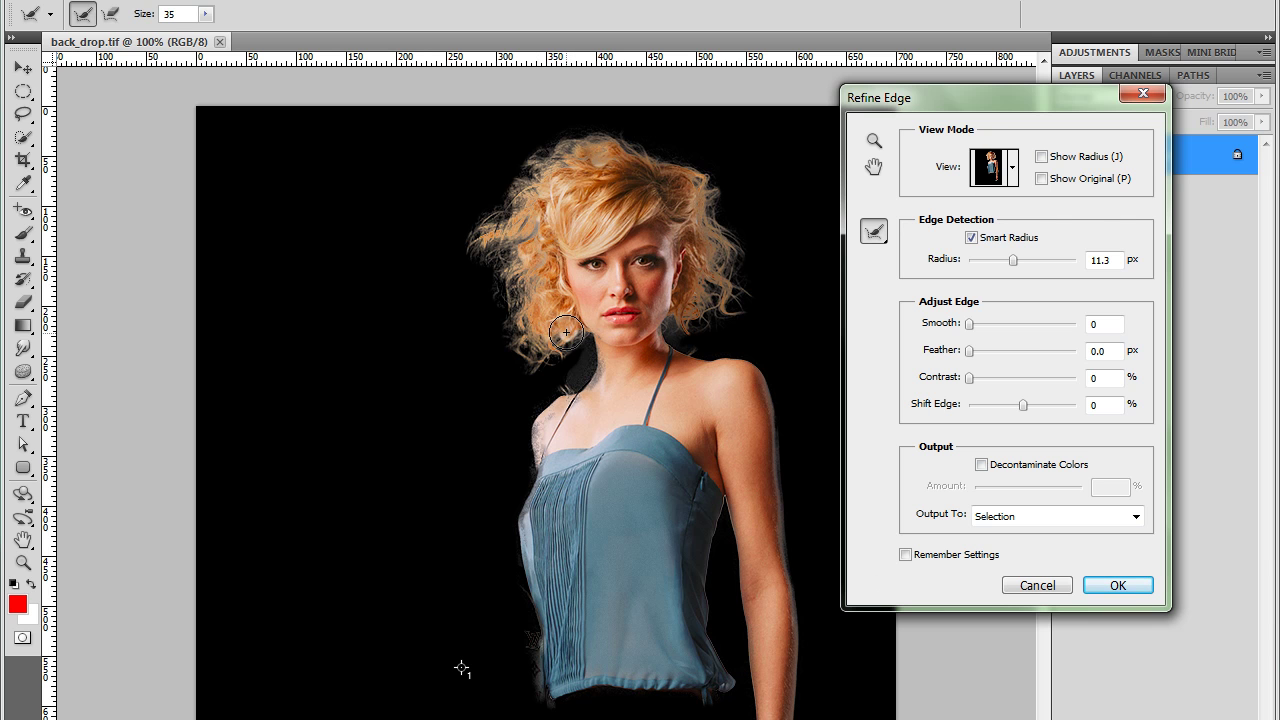
{"action": "left_click_drag", "start_coordinate": [554, 369], "coordinate": [556, 342]}
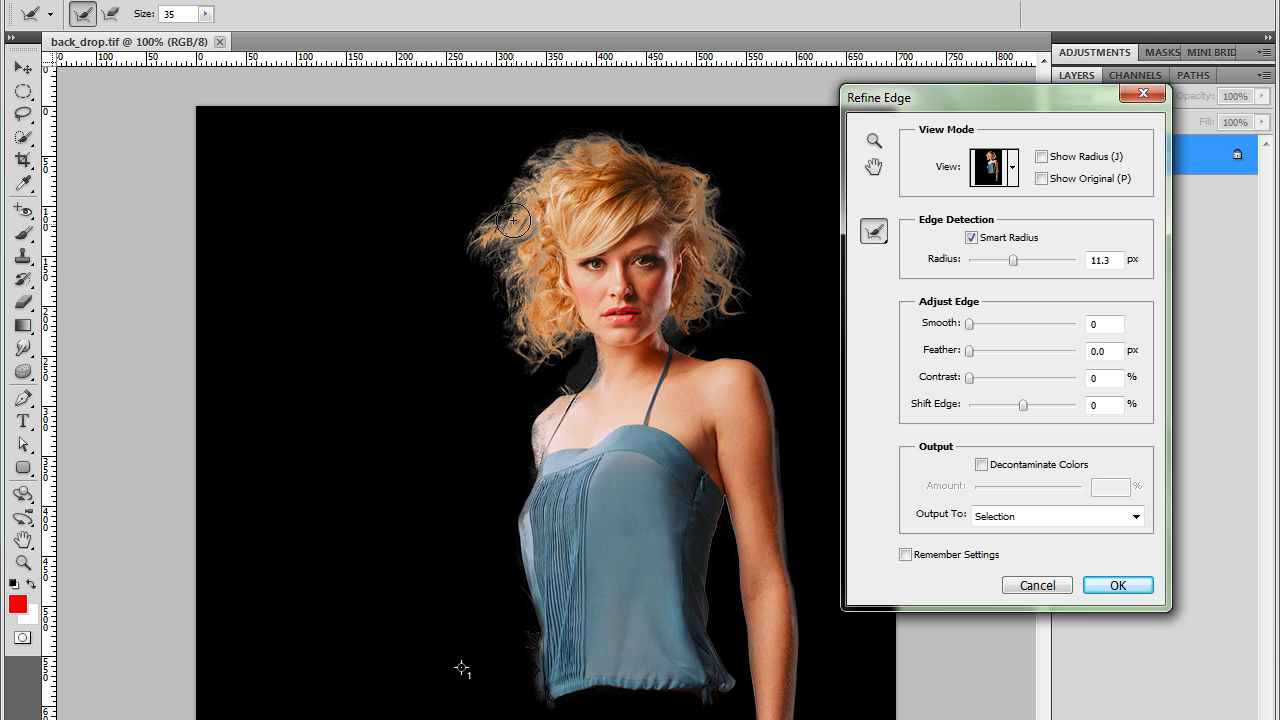
{"action": "left_click_drag", "start_coordinate": [512, 204], "coordinate": [540, 200]}
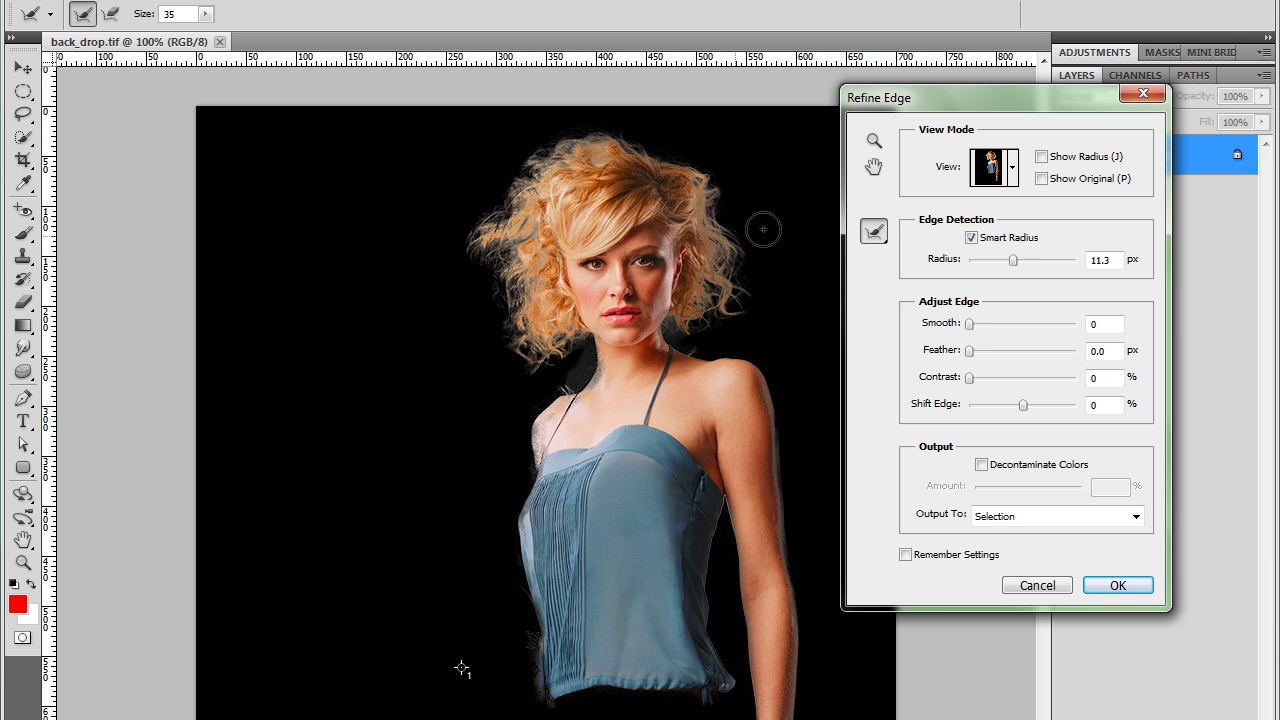
Step: Adjust the Smart Radius edge radius, finally setting it to 3.7 px
{"action": "left_click_drag", "start_coordinate": [1016, 259], "coordinate": [1031, 274]}
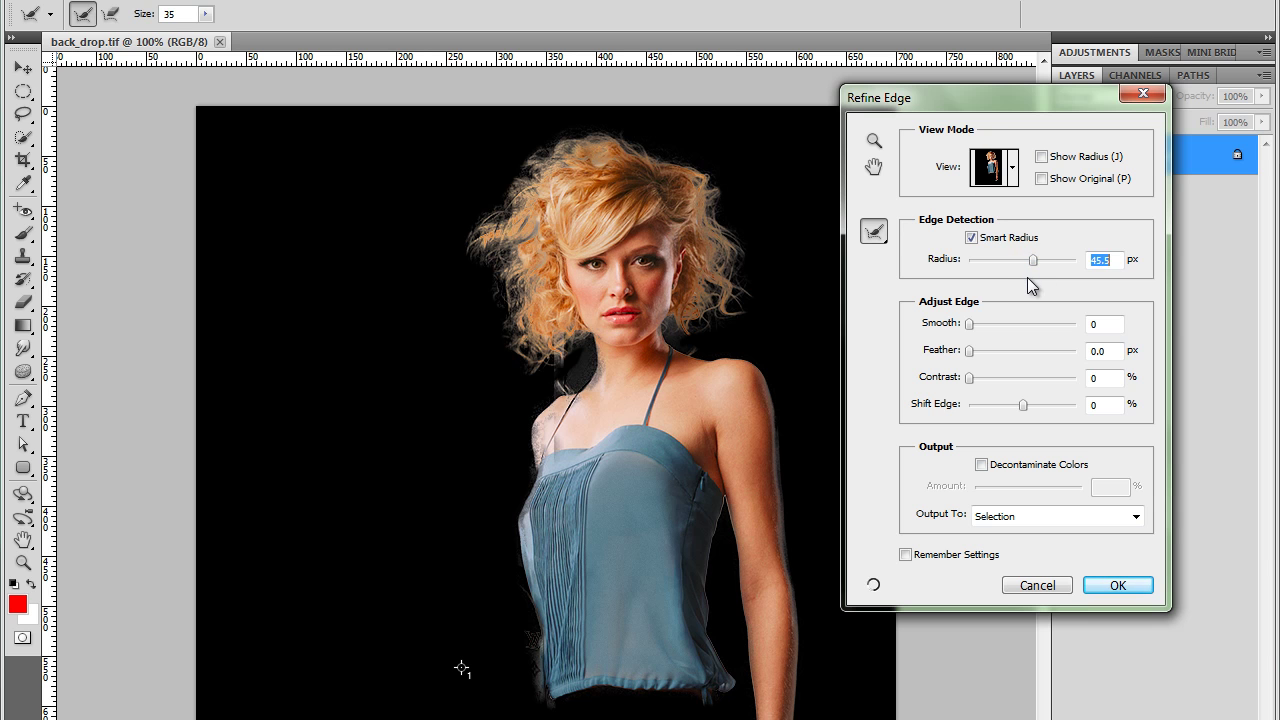
{"action": "left_click_drag", "start_coordinate": [1035, 264], "coordinate": [967, 270]}
{"action": "left_click", "coordinate": [993, 267]}
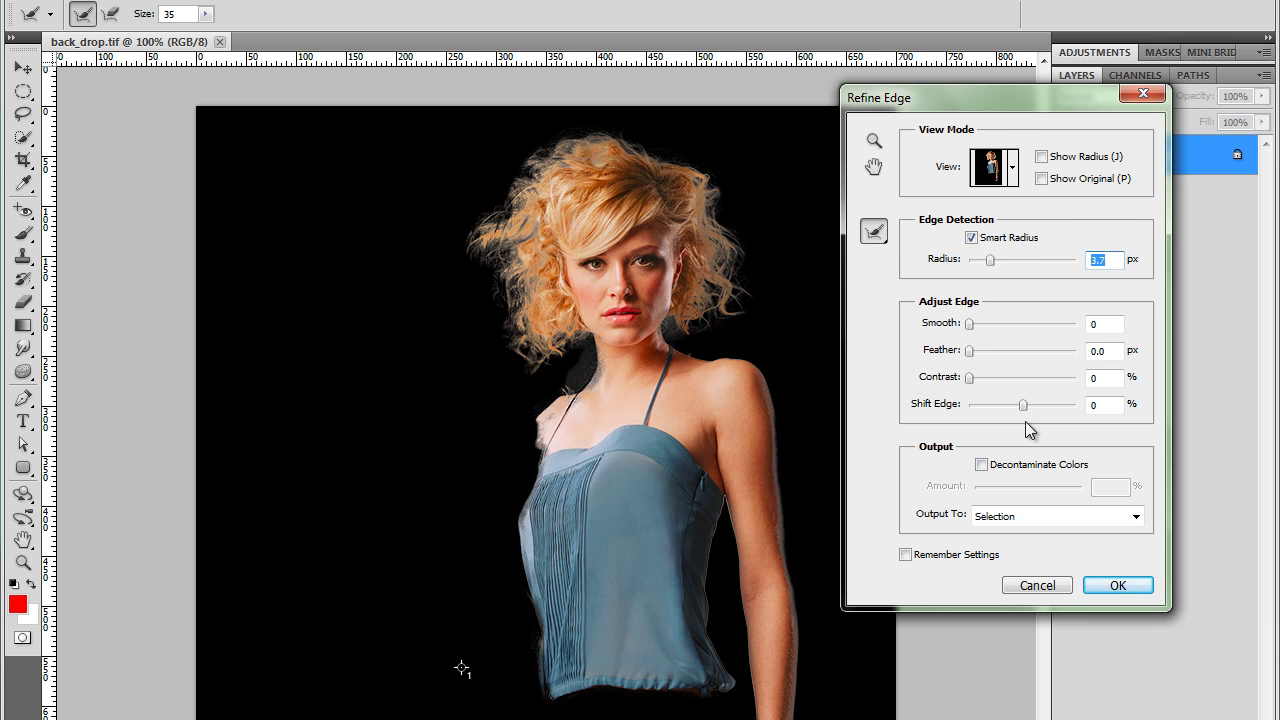
Step: Tick Decontaminate Colors at 50% and choose New Layer with Layer Mask as the output
{"action": "left_click", "coordinate": [982, 465]}
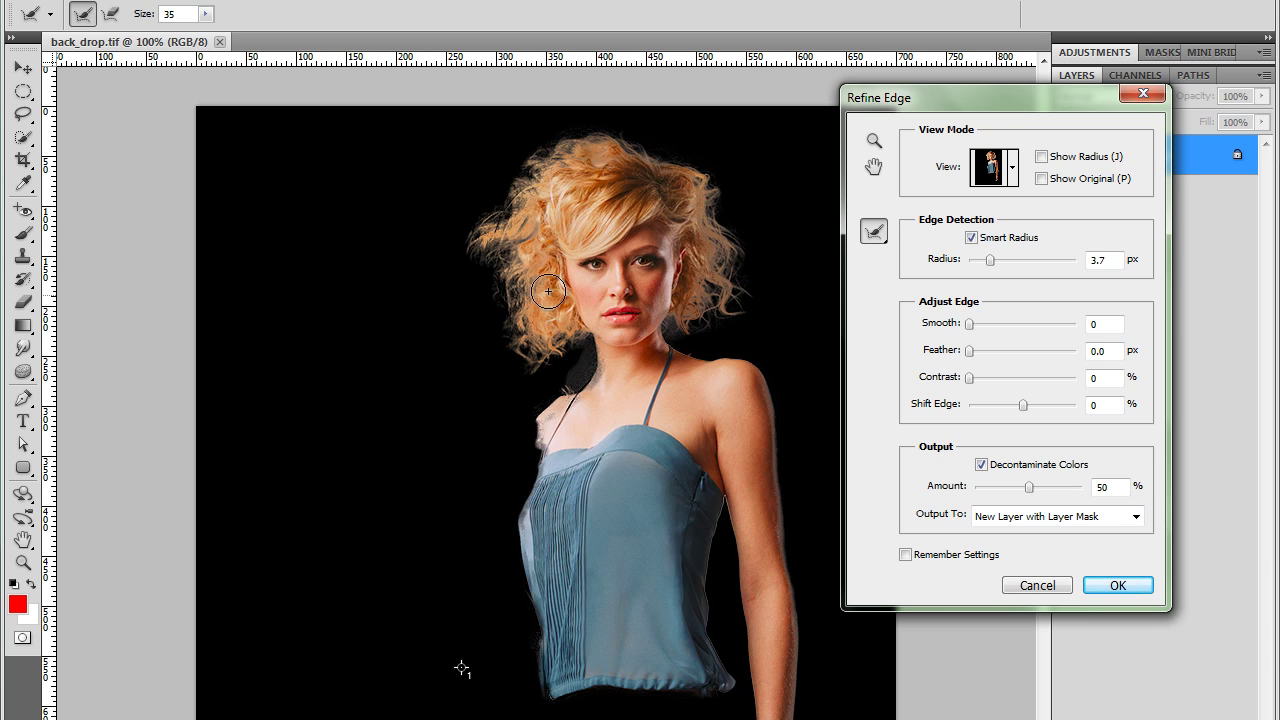
{"action": "left_click", "coordinate": [983, 466]}
{"action": "left_click", "coordinate": [982, 466]}
{"action": "left_click", "coordinate": [1138, 518]}
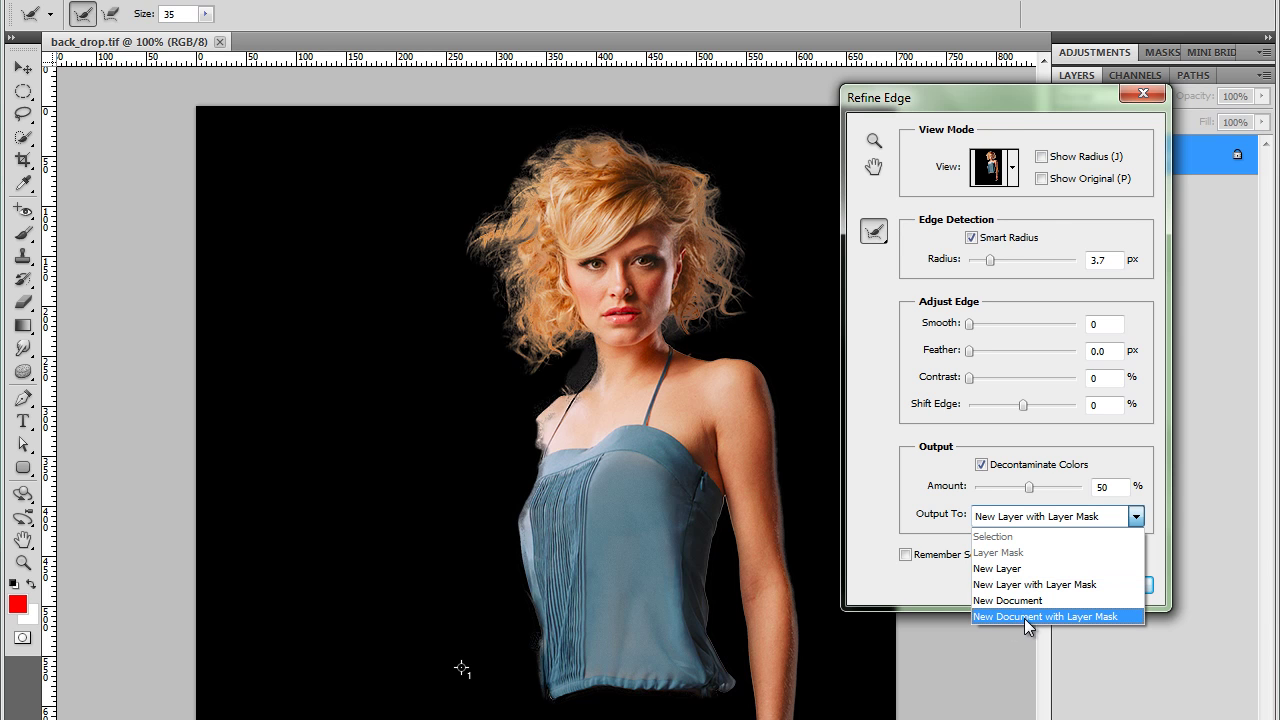
{"action": "left_click", "coordinate": [893, 526]}
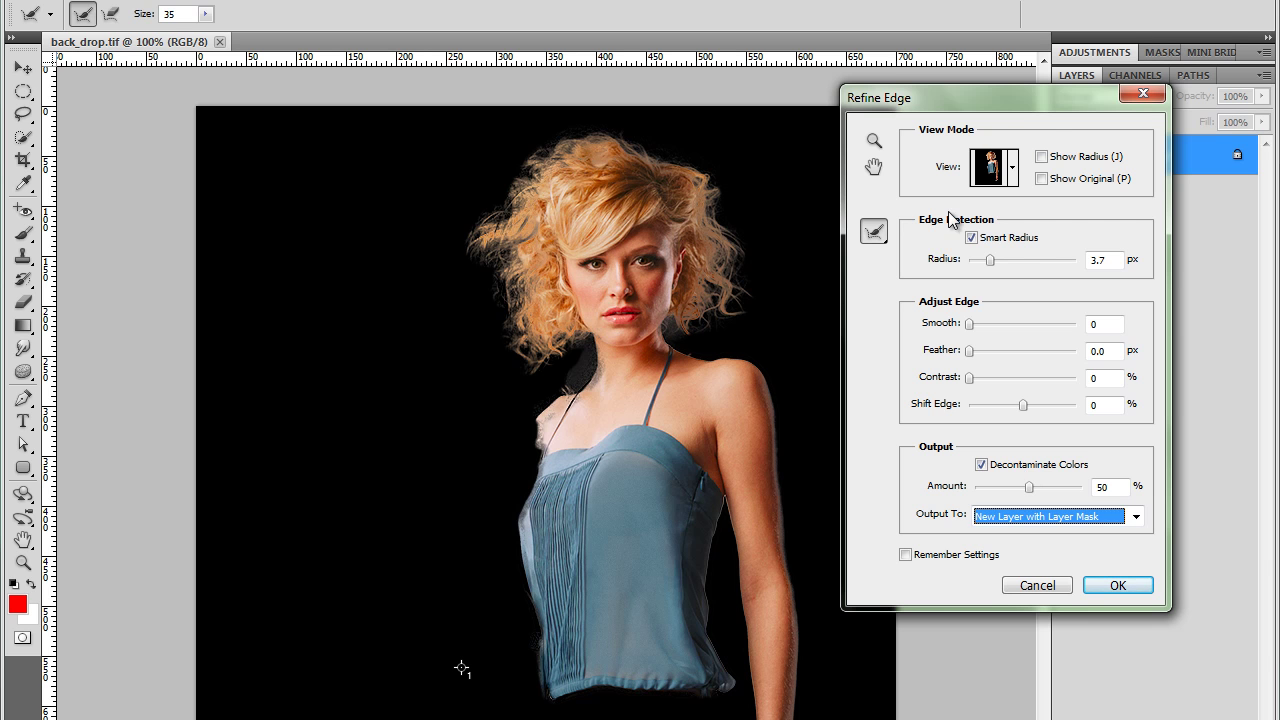
{"action": "left_click", "coordinate": [1041, 156]}
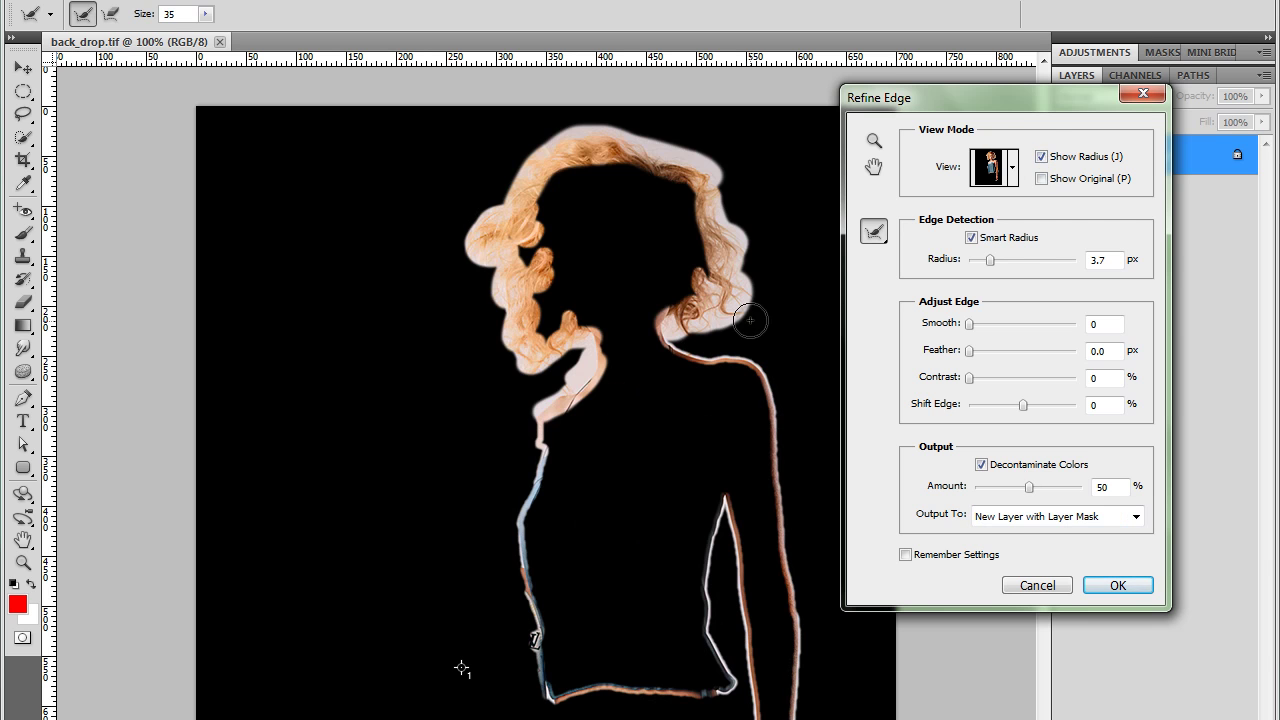
{"action": "left_click", "coordinate": [1042, 157]}
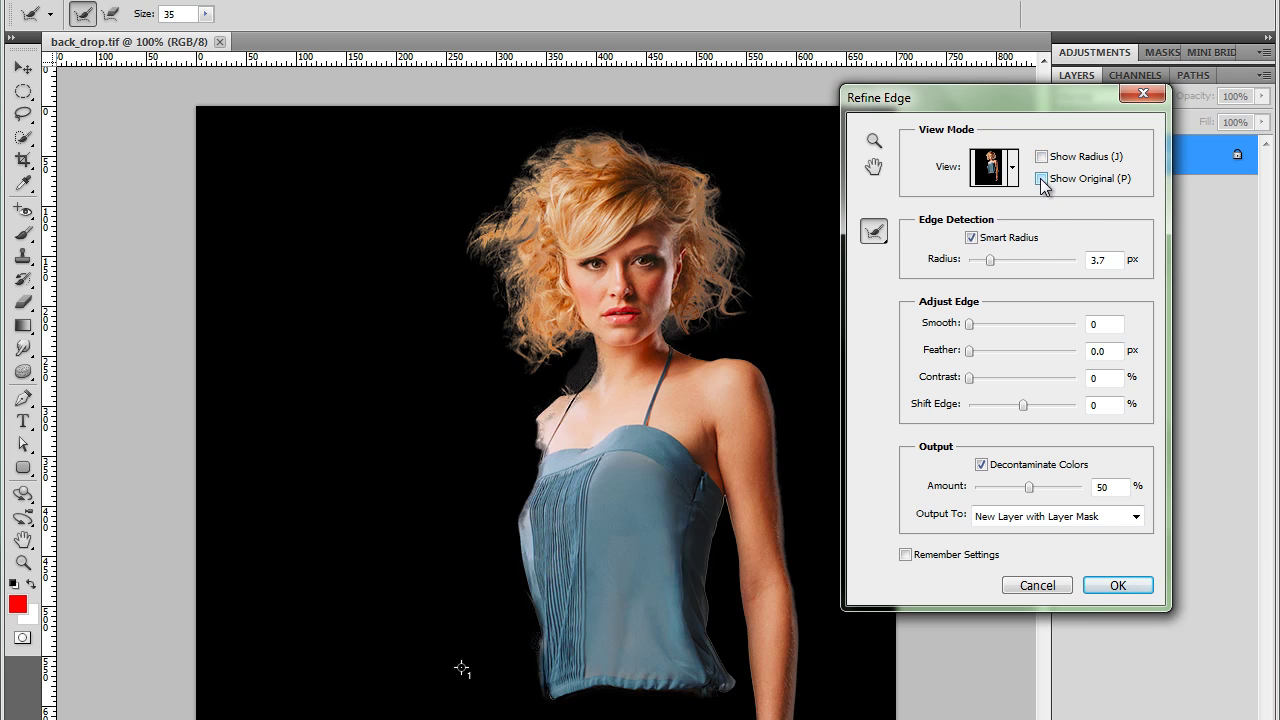
{"action": "left_click", "coordinate": [1041, 179]}
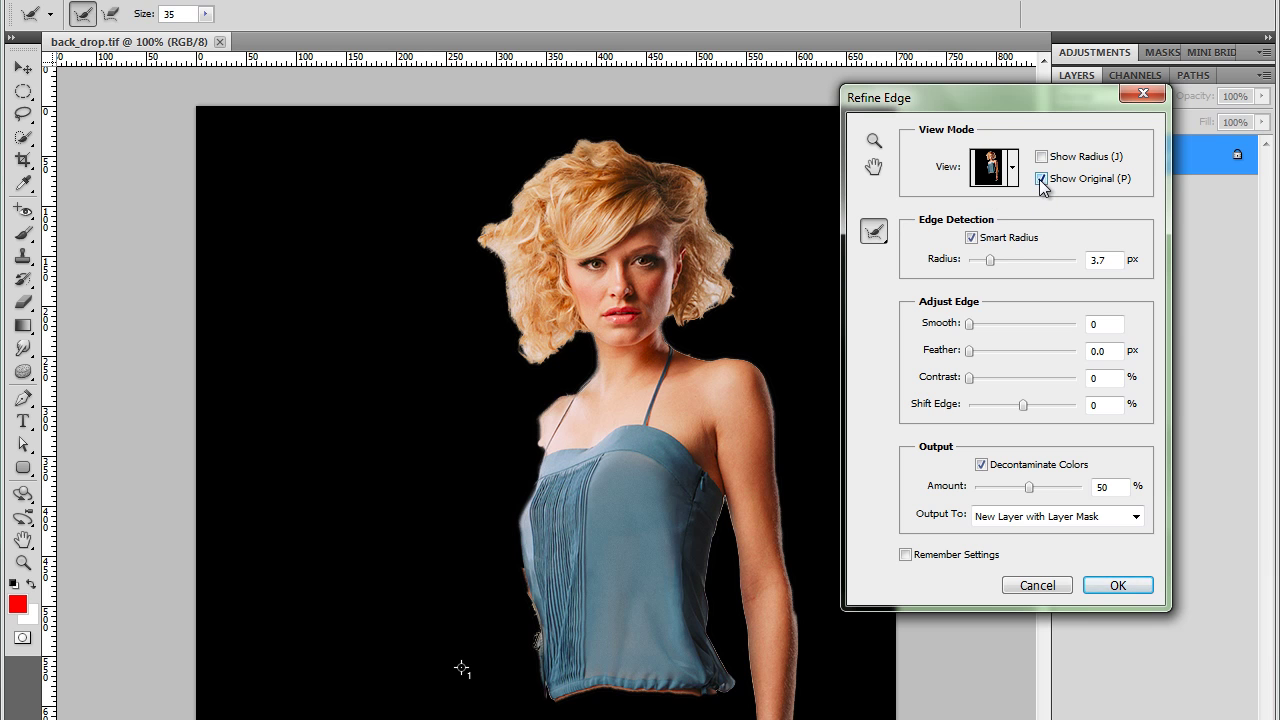
{"action": "left_click", "coordinate": [1042, 179]}
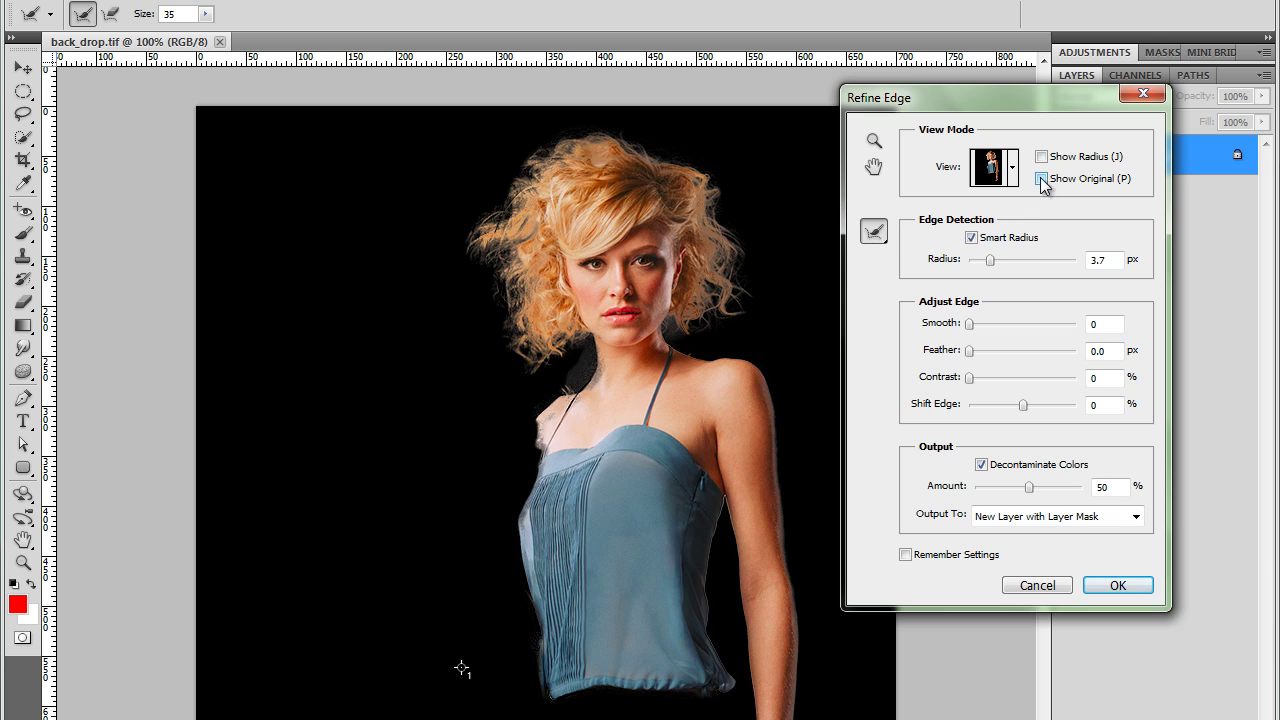
{"action": "left_click", "coordinate": [1041, 182]}
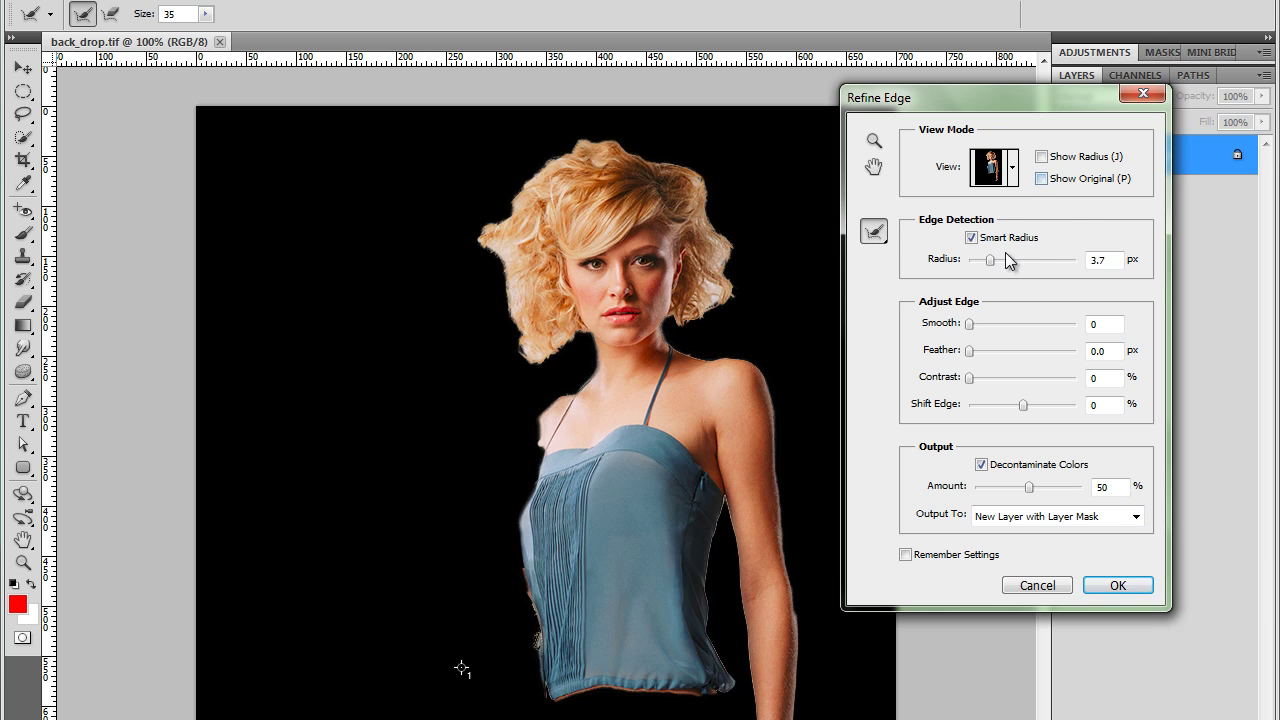
{"action": "left_click", "coordinate": [1041, 179]}
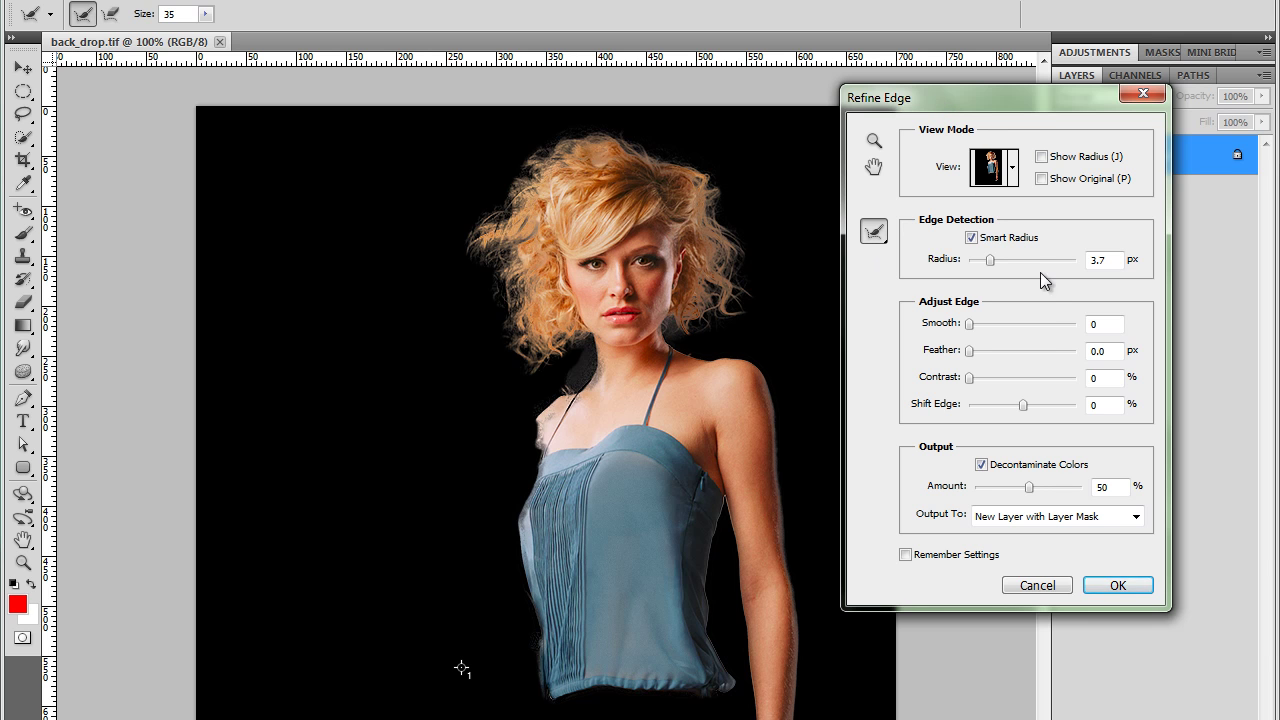
Step: Apply Refine Edge to create the masked Background copy layer, then select the Background layer
{"action": "left_click", "coordinate": [1114, 588]}
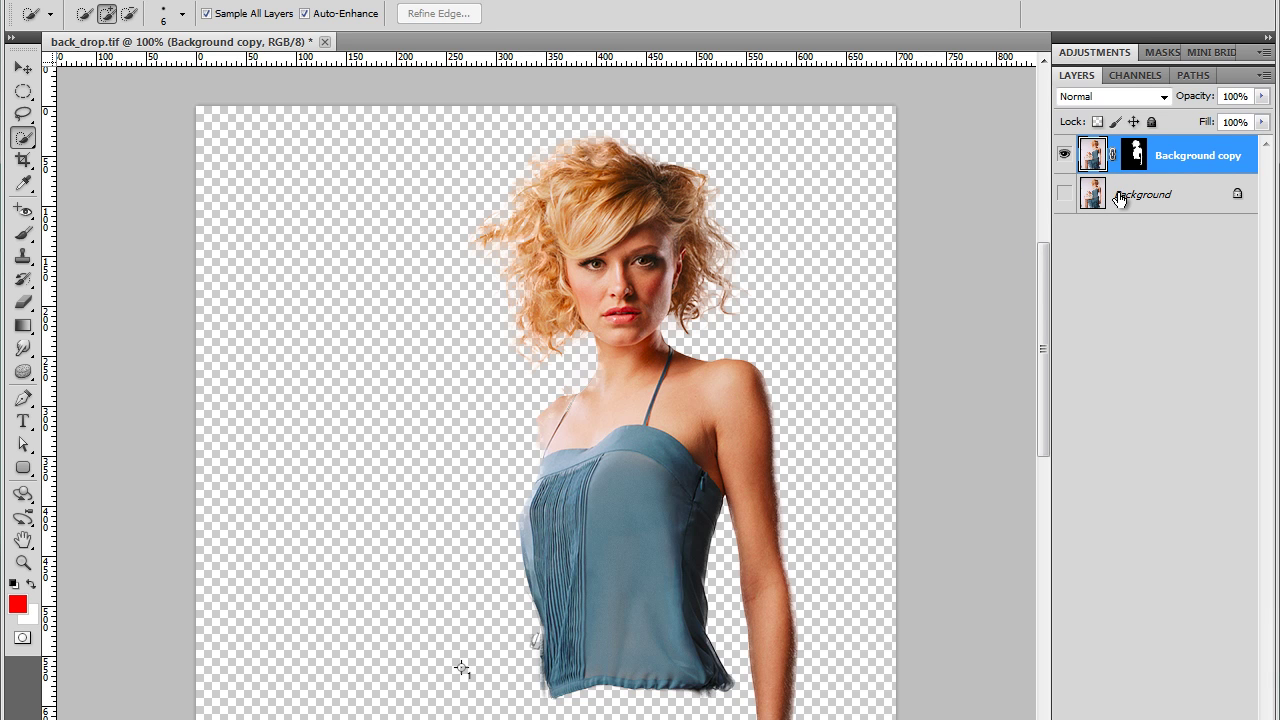
{"action": "left_click", "coordinate": [1172, 193]}
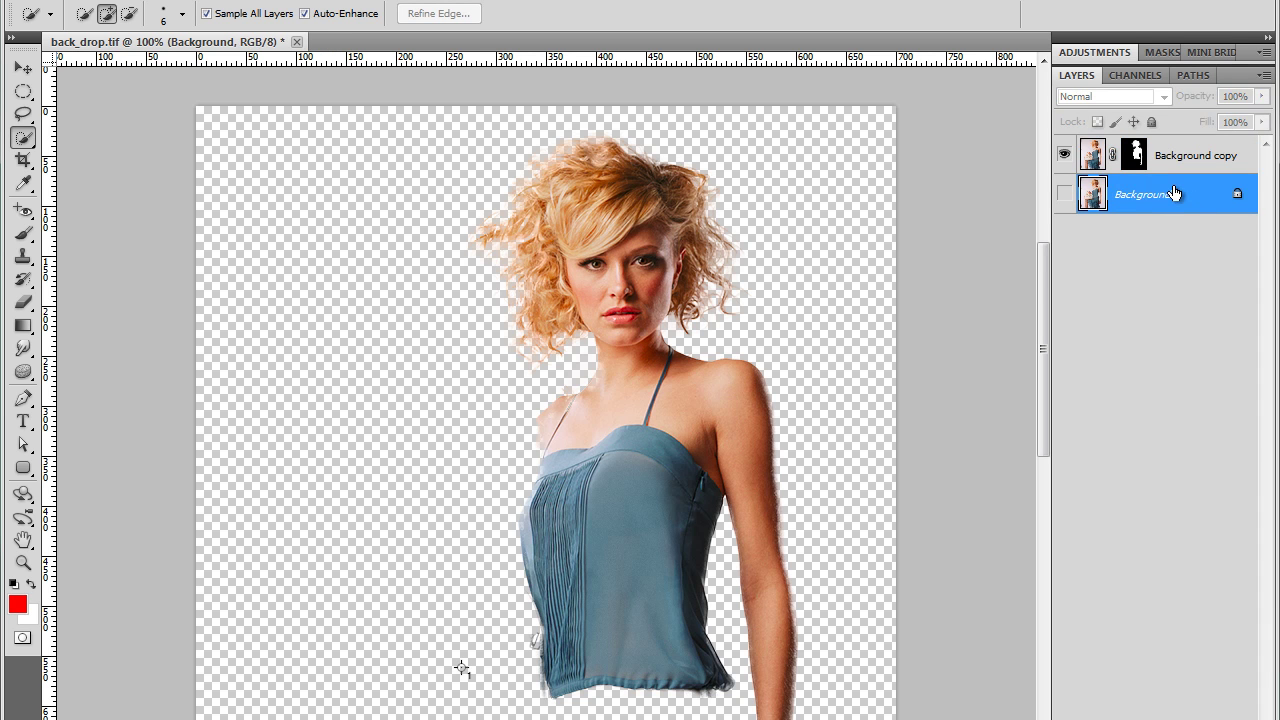
{"action": "left_click", "coordinate": [63, 3]}
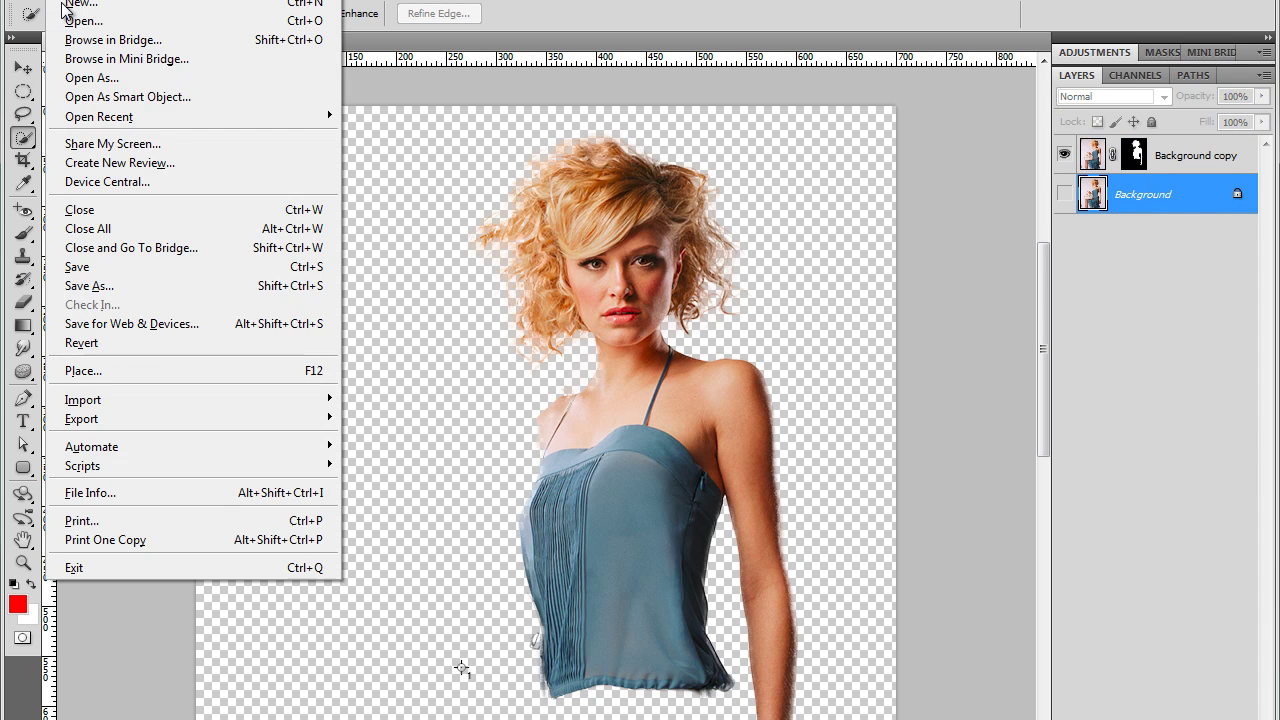
Step: Place PeakDistrict_21 into the document, shifted up to the top of the canvas
{"action": "left_click", "coordinate": [220, 371]}
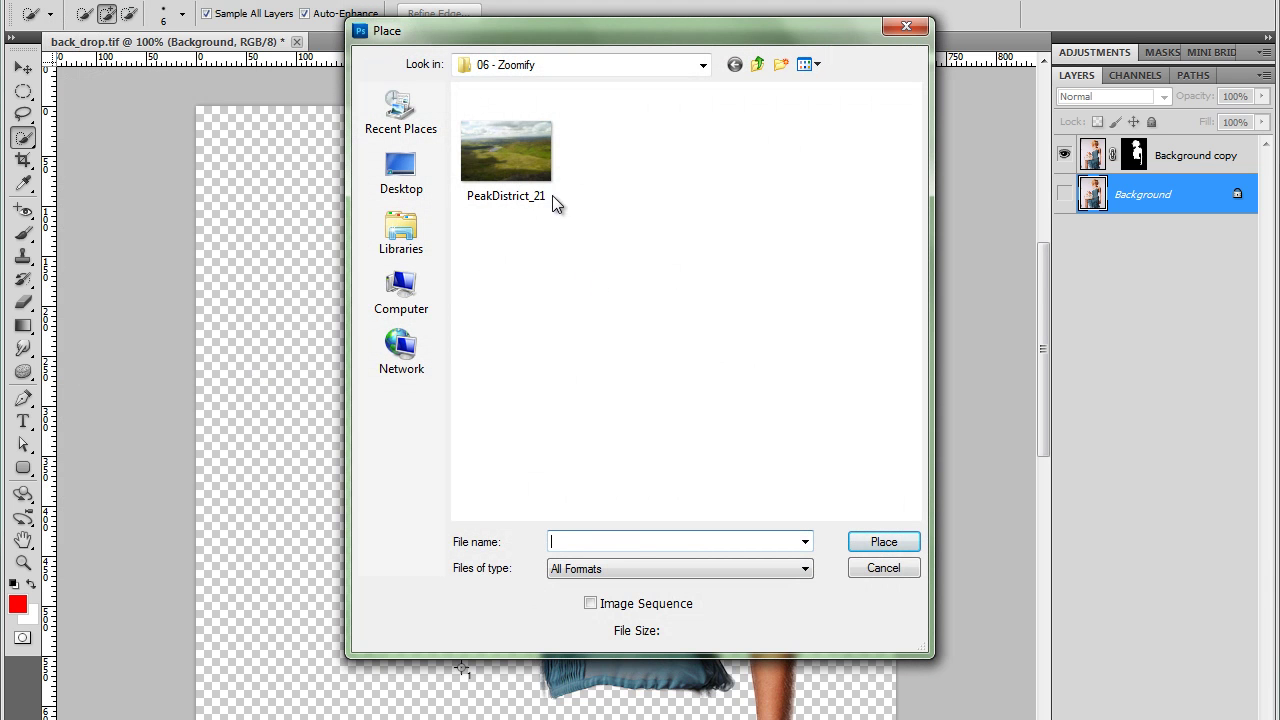
{"action": "double_click", "coordinate": [514, 149]}
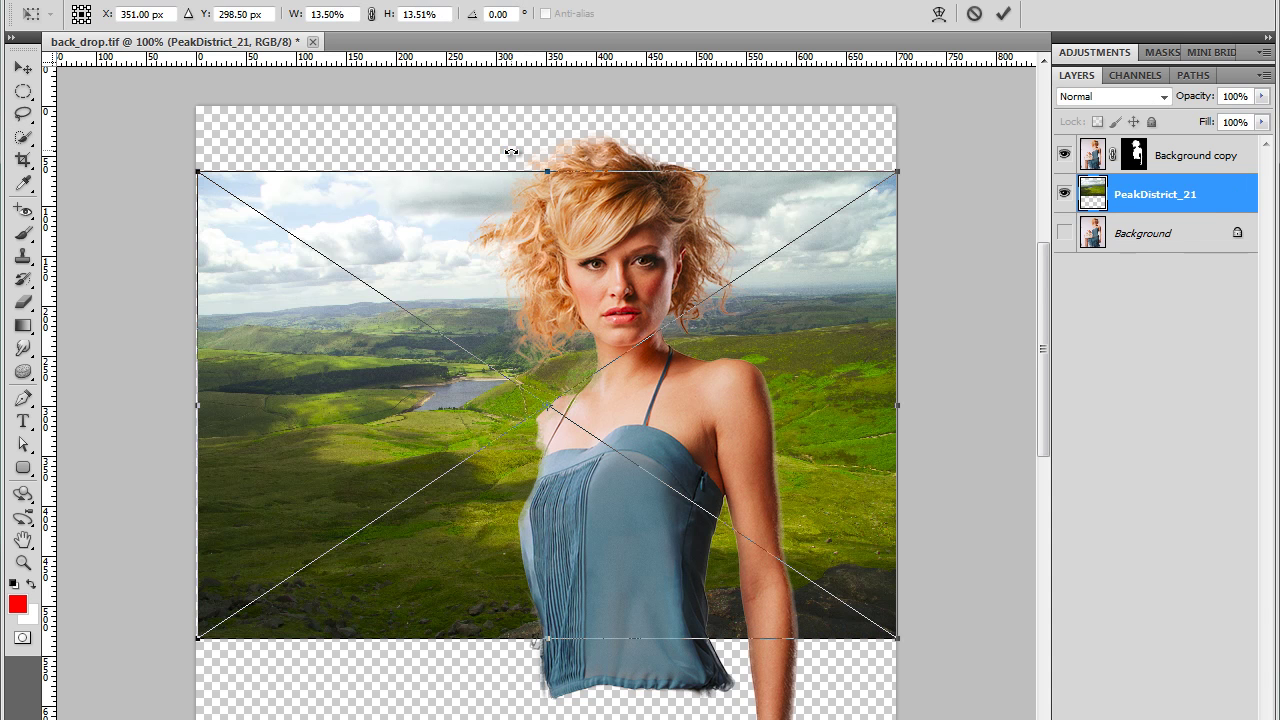
{"action": "left_click_drag", "start_coordinate": [466, 317], "coordinate": [473, 263]}
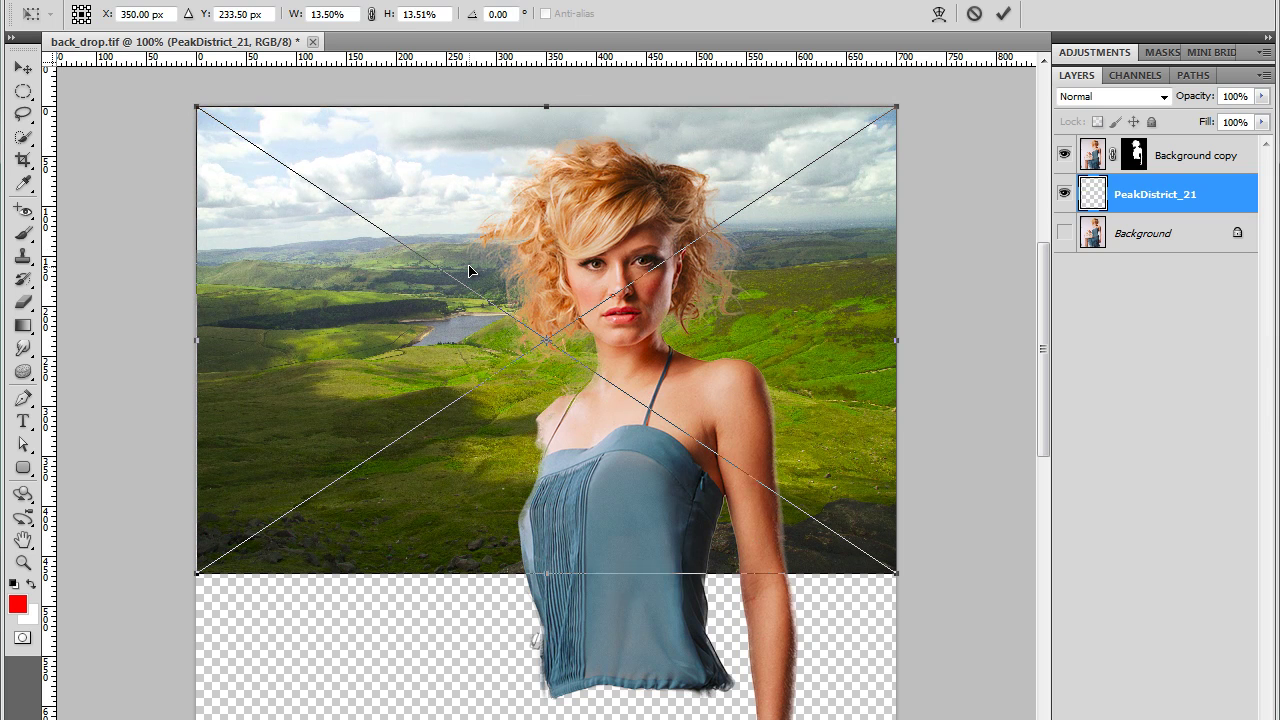
{"action": "key", "text": "w"}
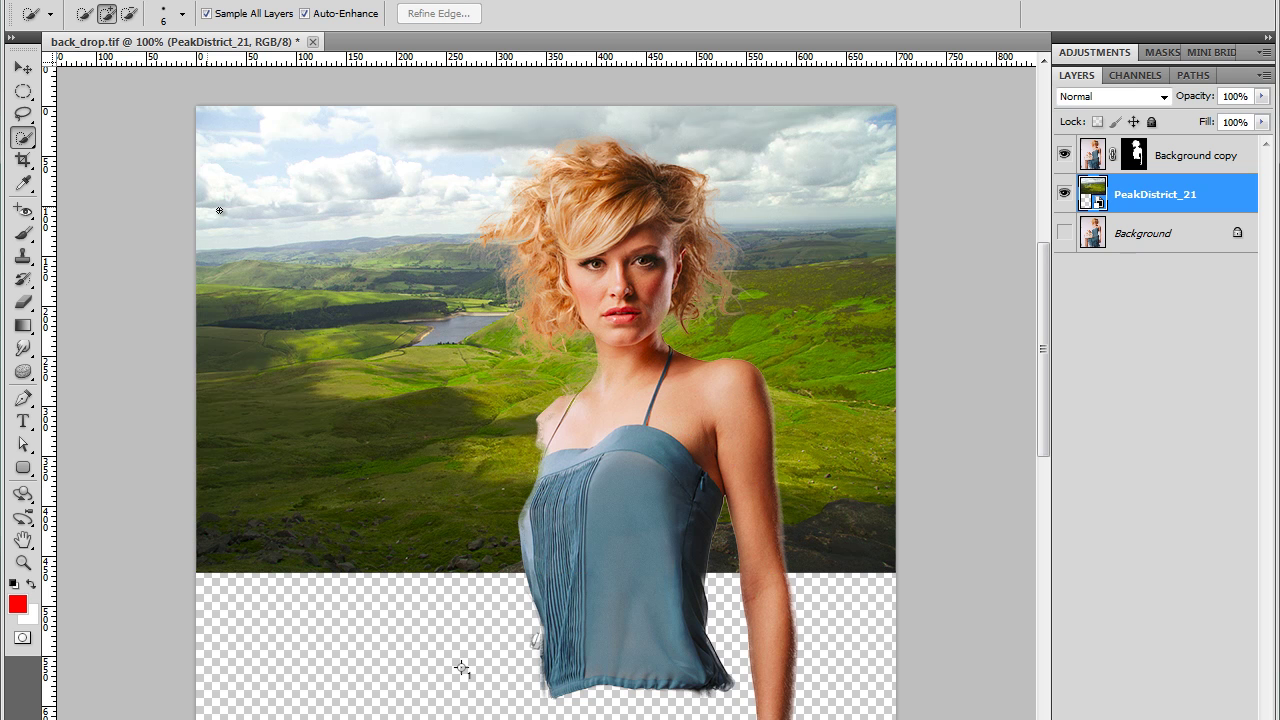
Step: With the Move tool, drag the Background copy model to the right over the hills
{"action": "key", "text": "v"}
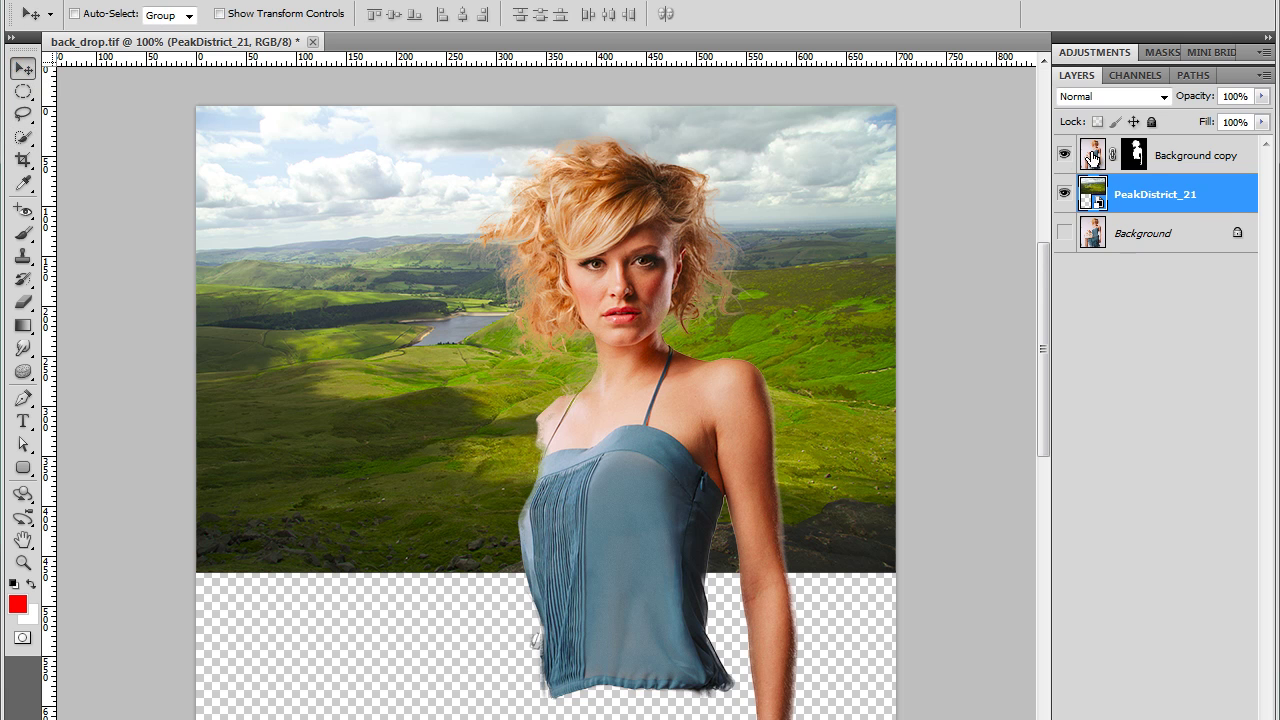
{"action": "left_click", "coordinate": [1094, 158]}
{"action": "left_click_drag", "start_coordinate": [621, 279], "coordinate": [660, 457]}
{"action": "left_click_drag", "start_coordinate": [682, 412], "coordinate": [715, 254]}
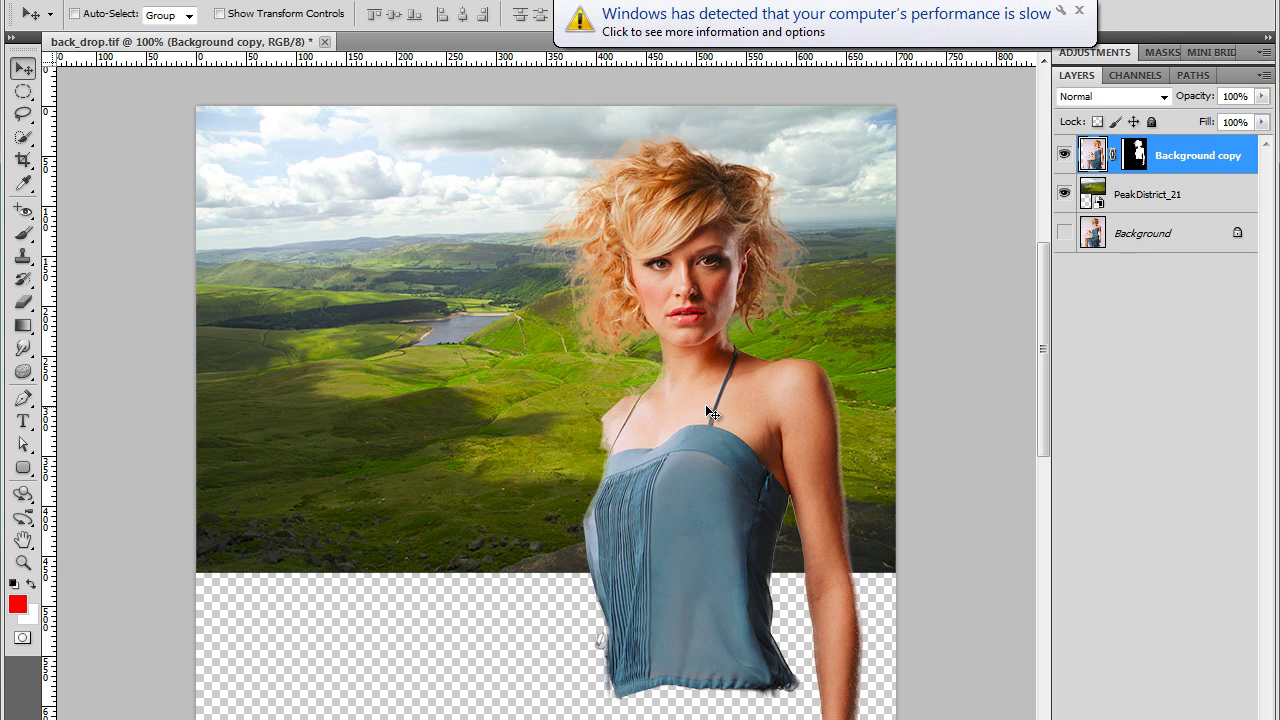
{"action": "left_click", "coordinate": [1080, 11]}
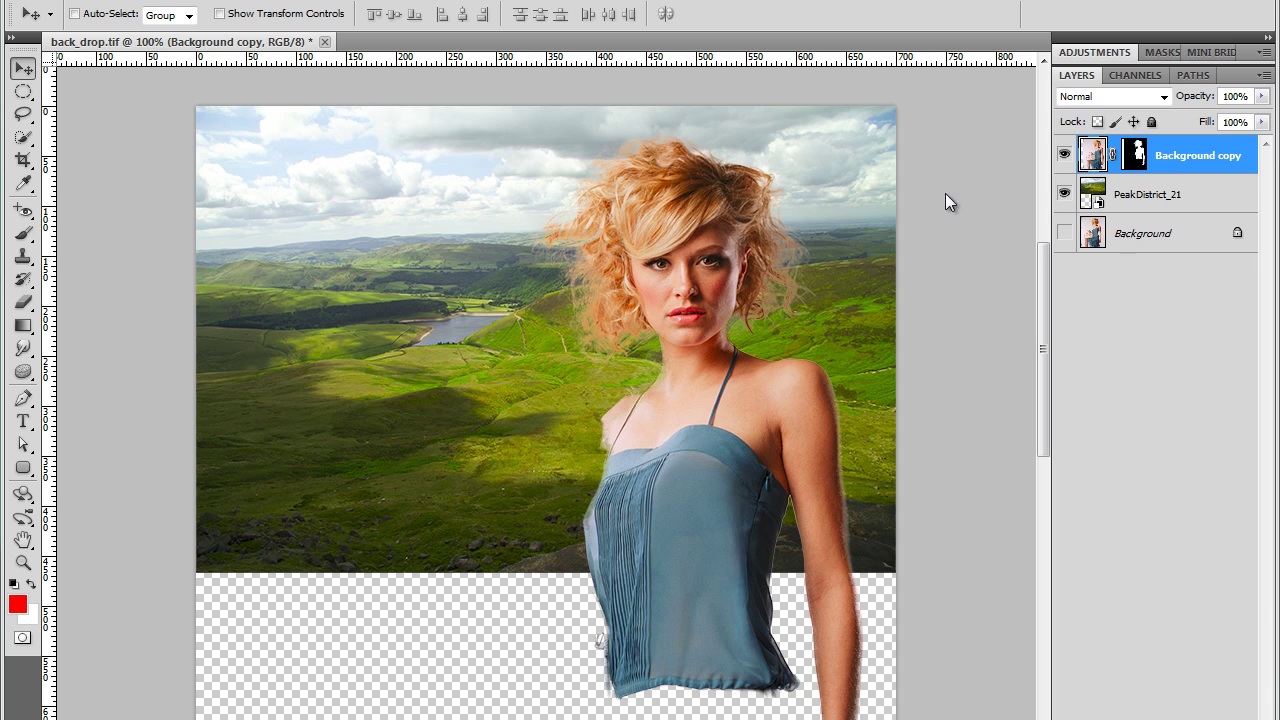